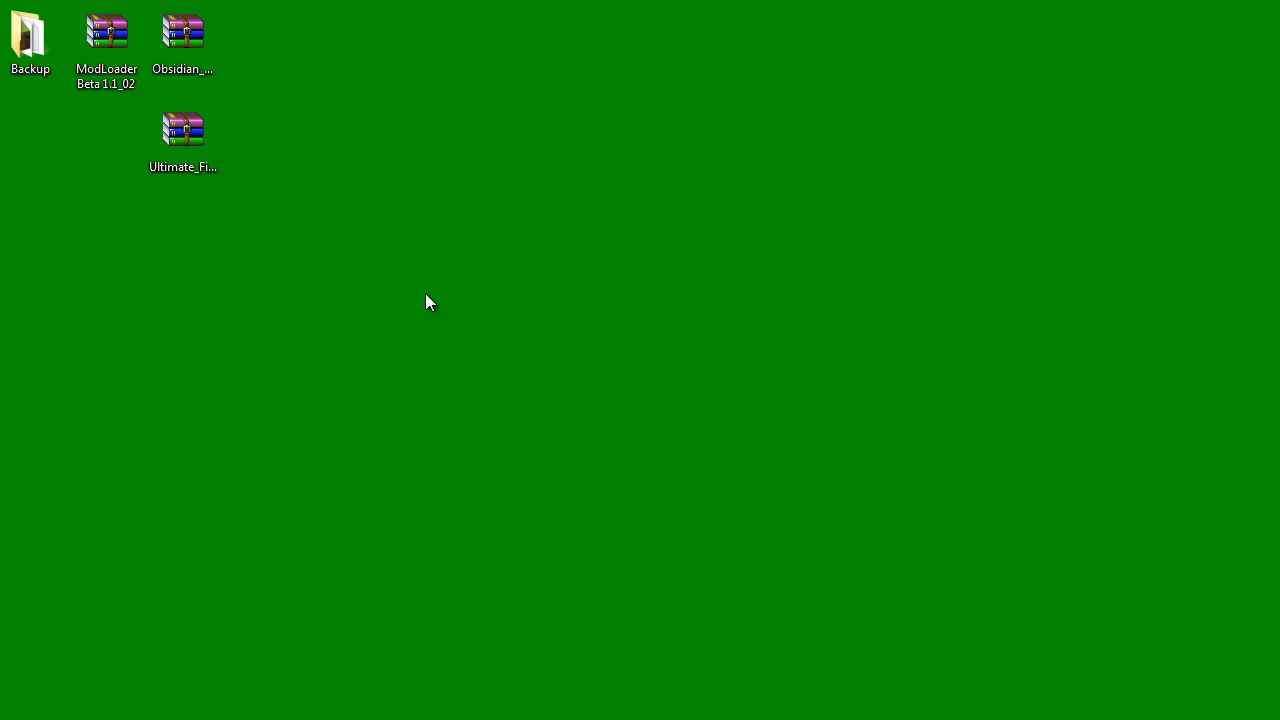
left_click(186, 130)
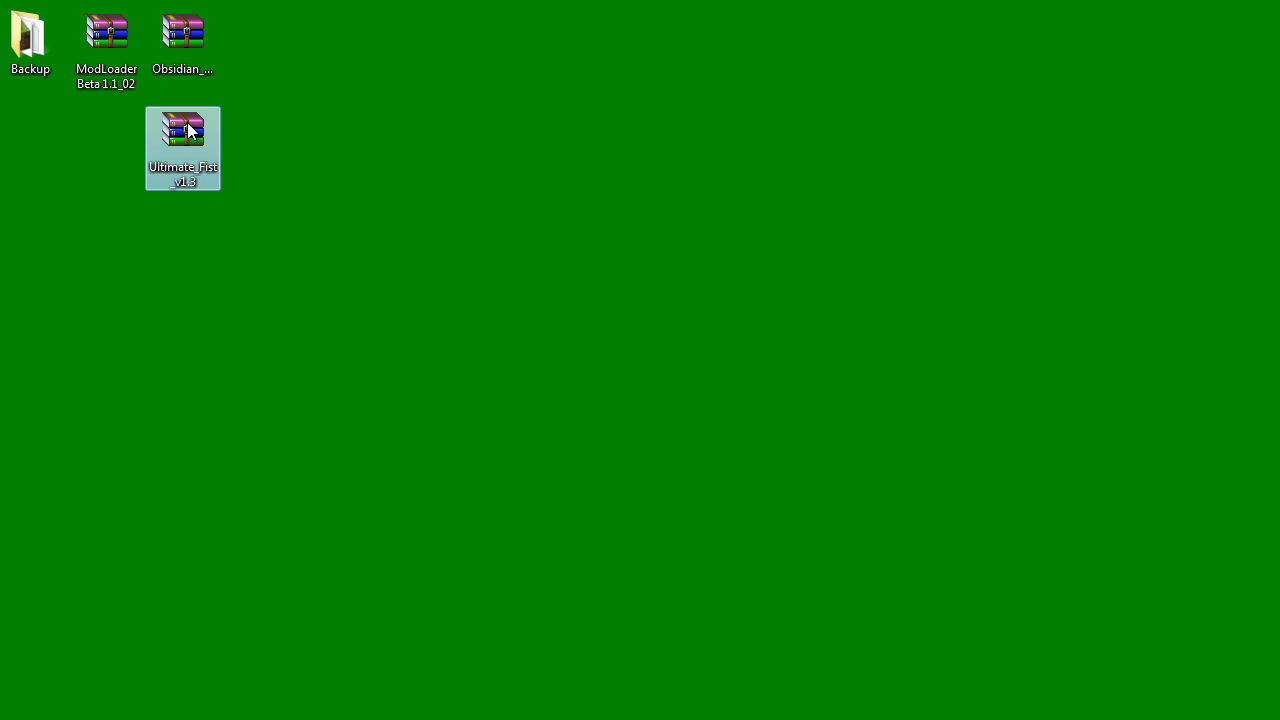
left_click(178, 48)
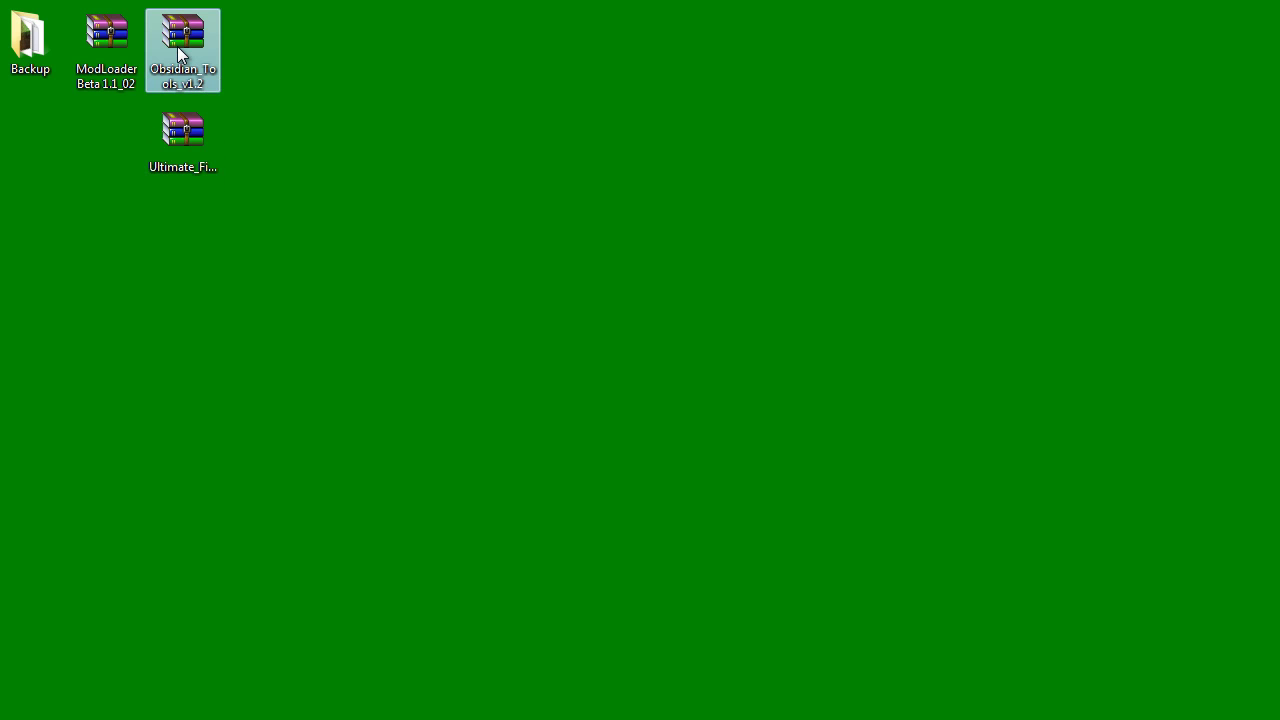
left_click(117, 65)
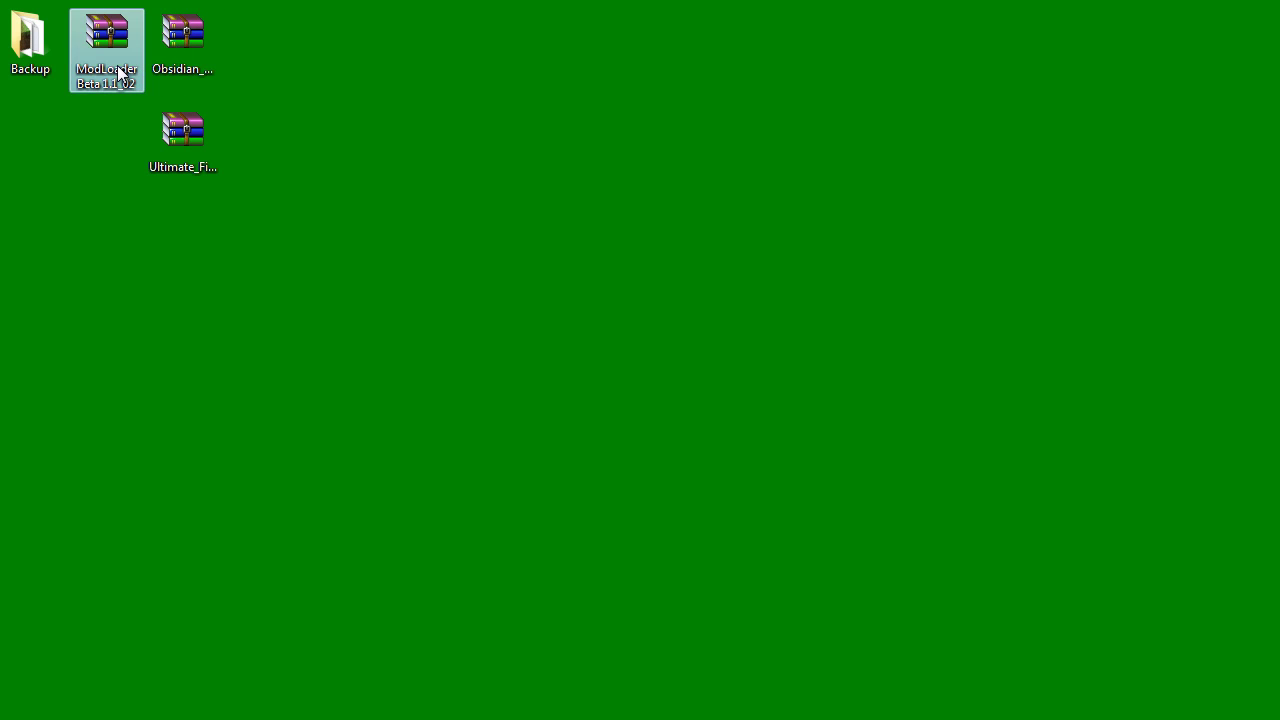
left_click_drag(347, 18, 266, 158)
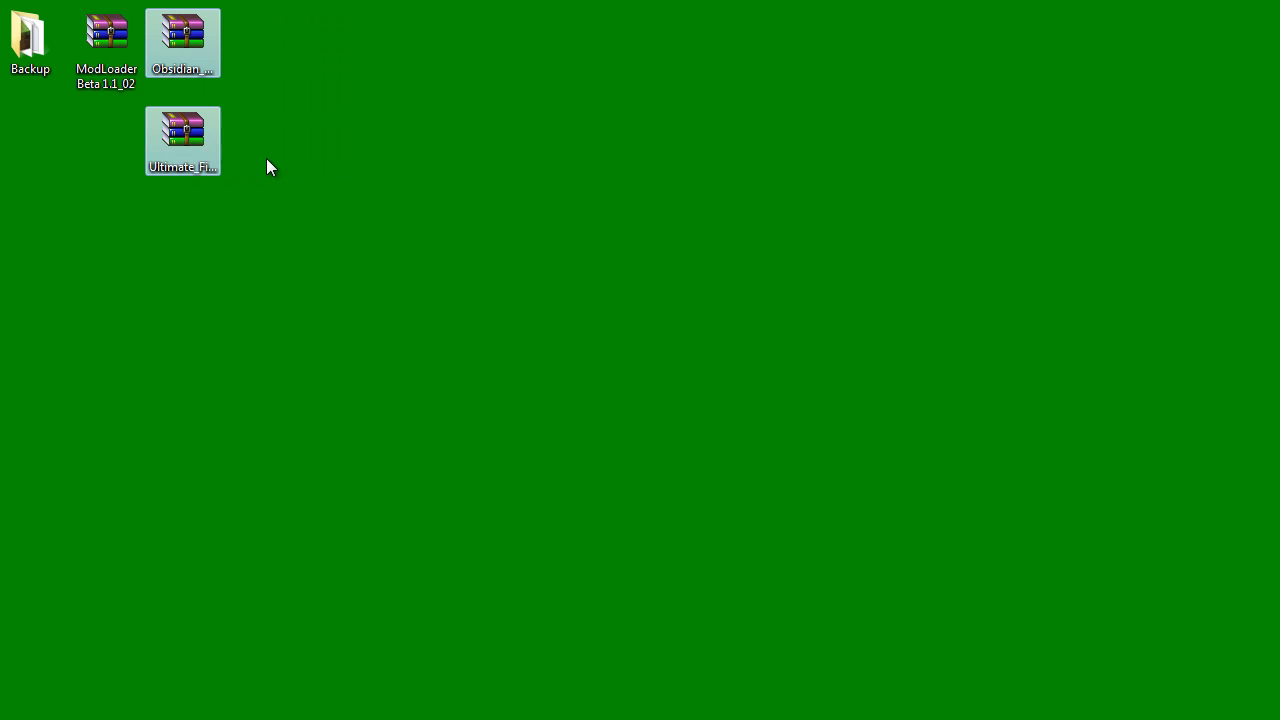
left_click(266, 158)
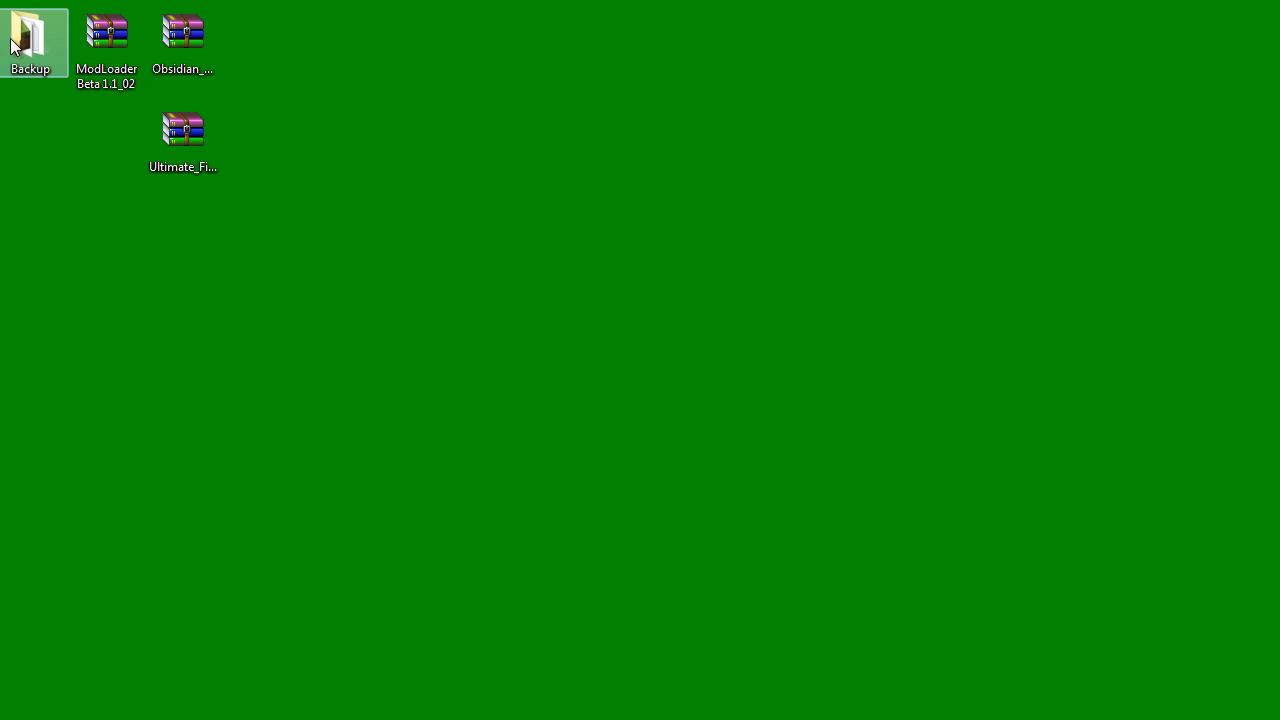
Remove the Backup folder from the desktop
mouse_move(11, 39)
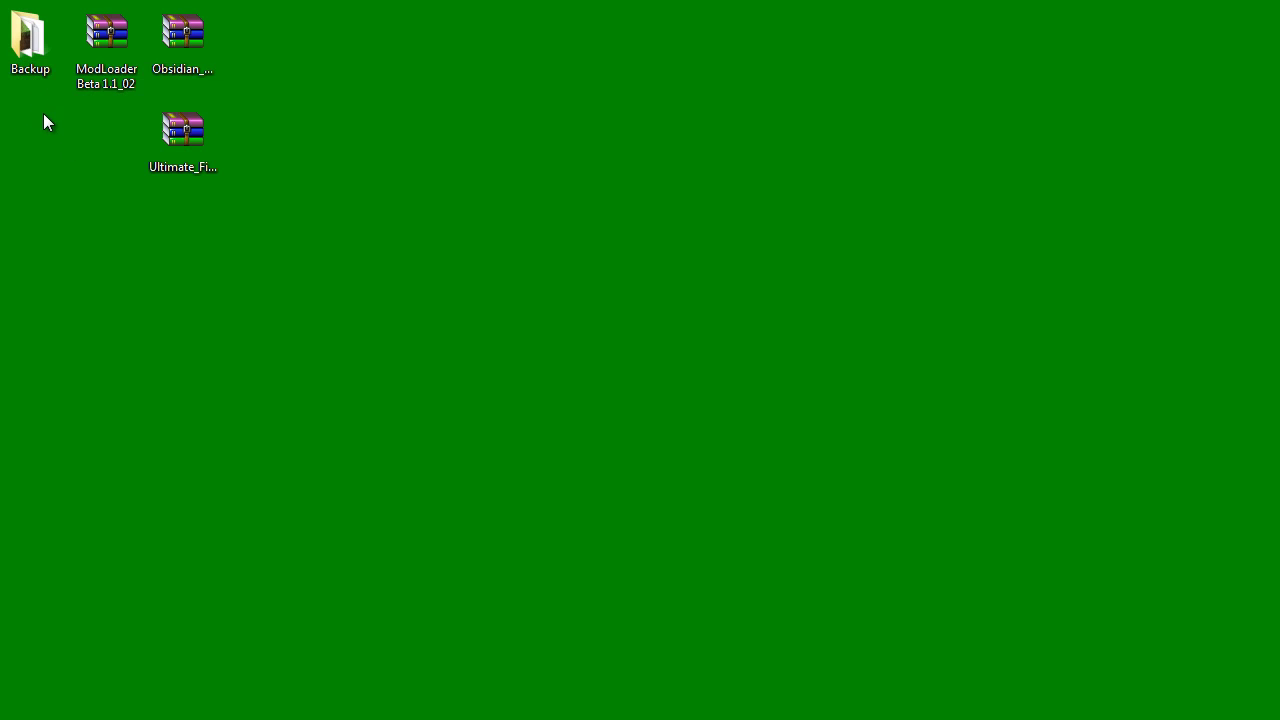
mouse_move(41, 56)
left_click(49, 62)
key("Delete")
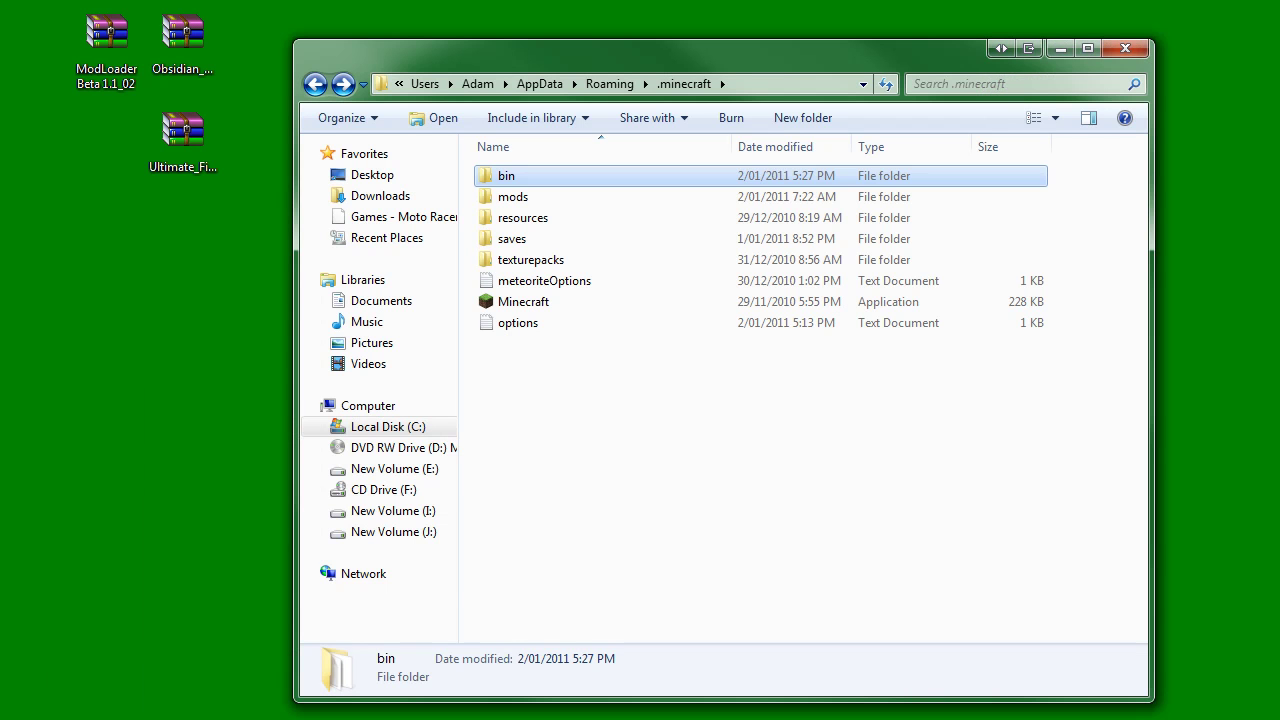
Go to %appdata% in the file browser, open the .minecraft folder and move the window clear of the desktop archives
left_click(784, 84)
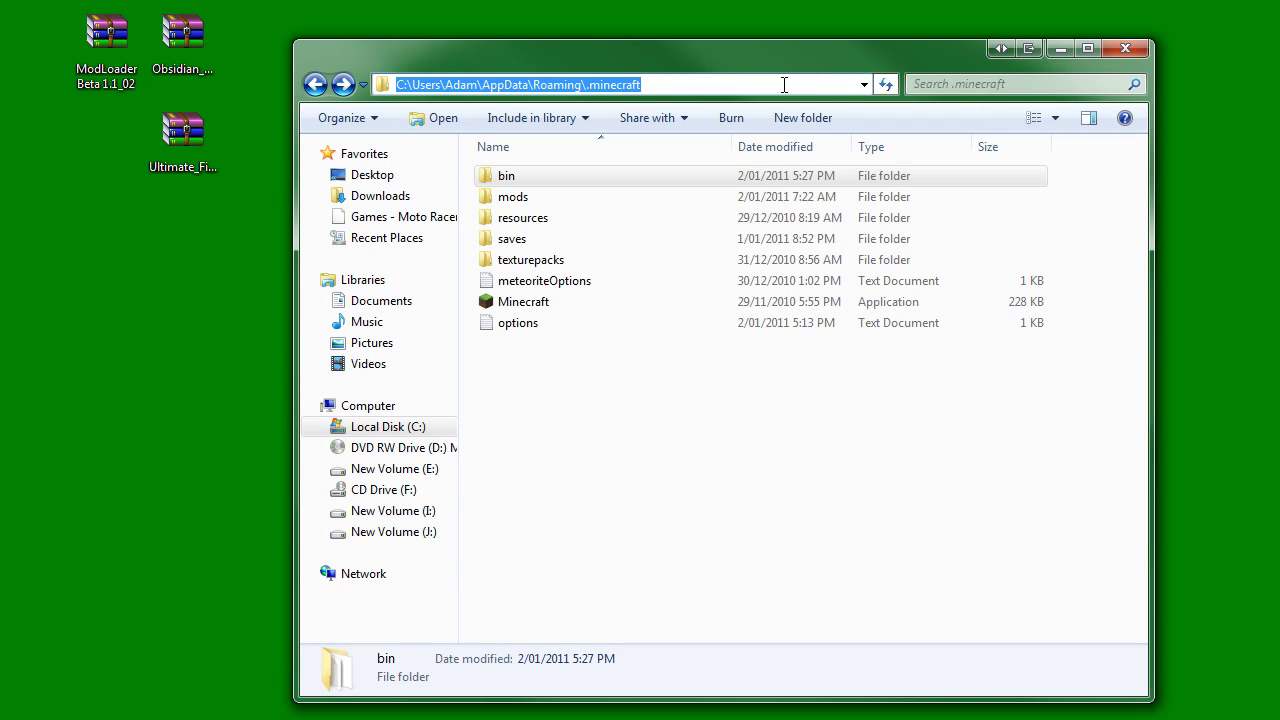
type("%%appdata%")
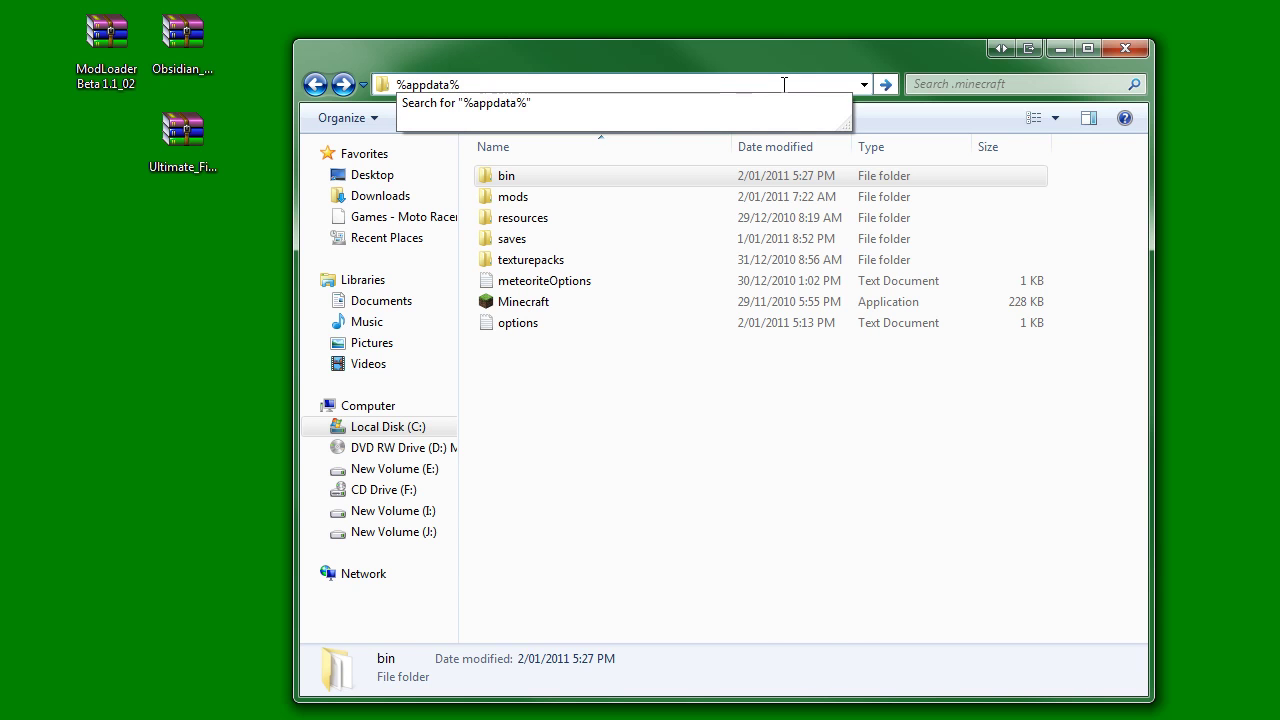
key("Return")
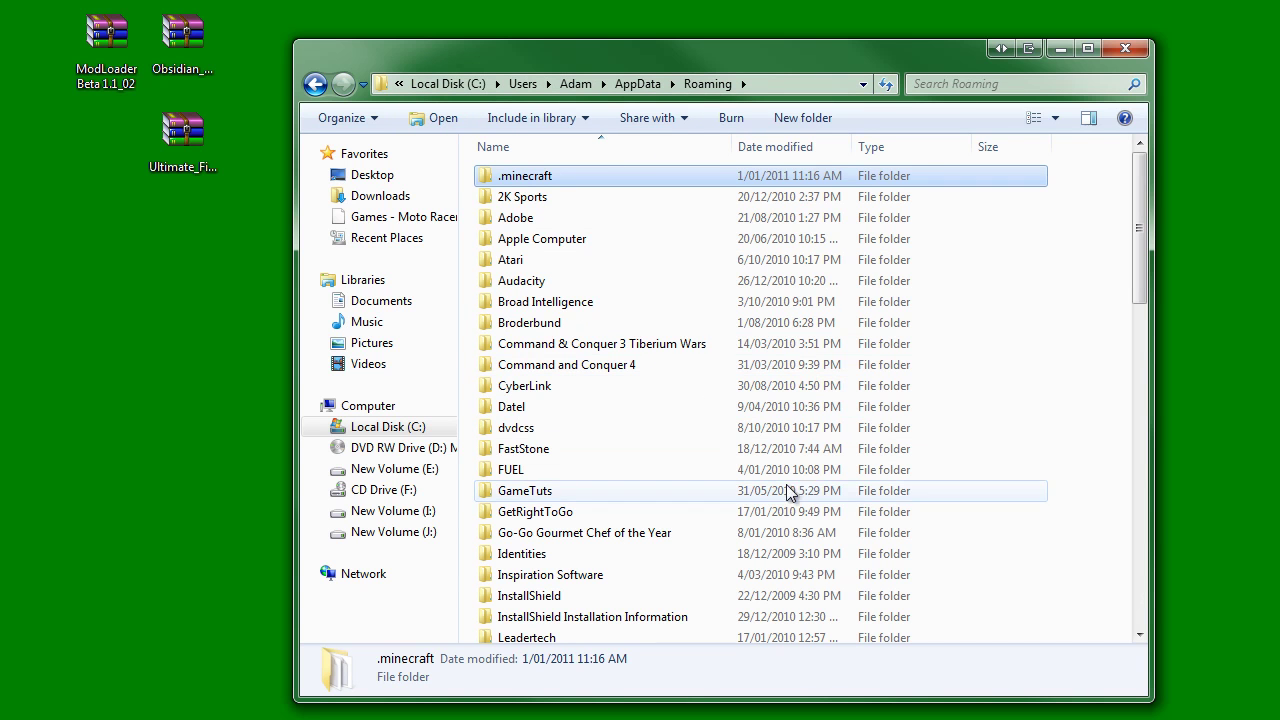
double_click(518, 178)
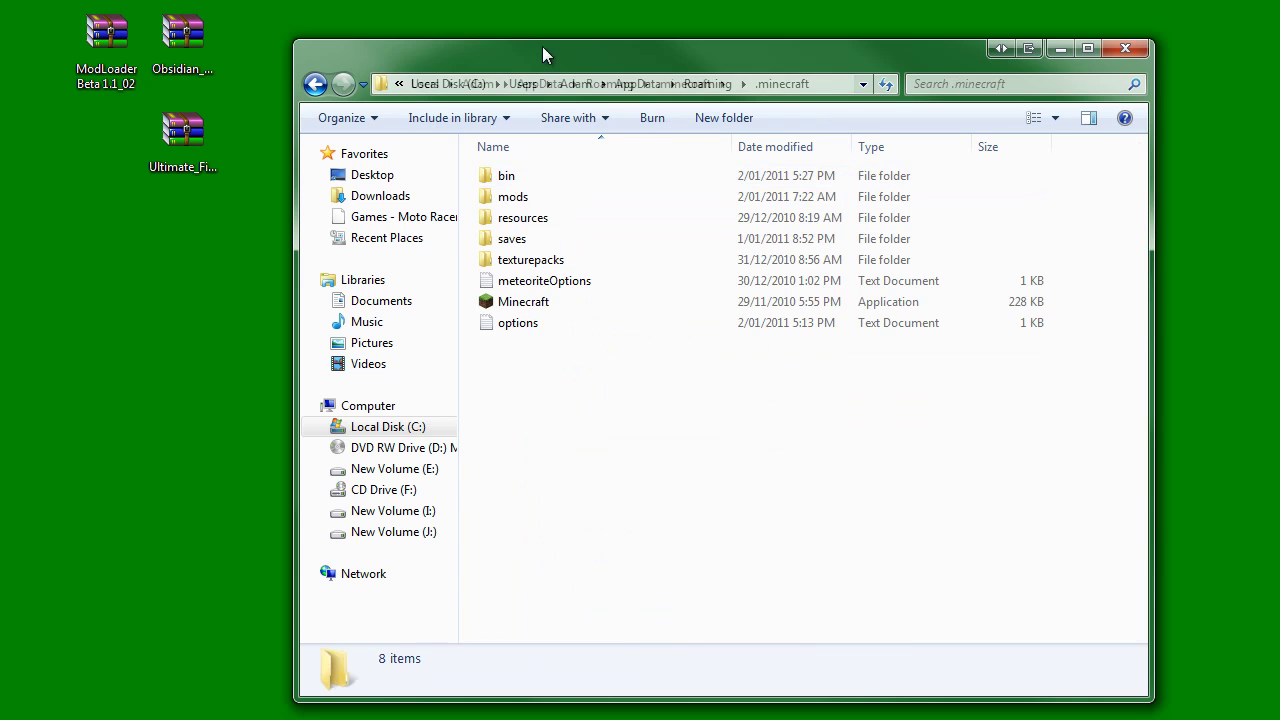
left_click_drag(540, 66, 672, 53)
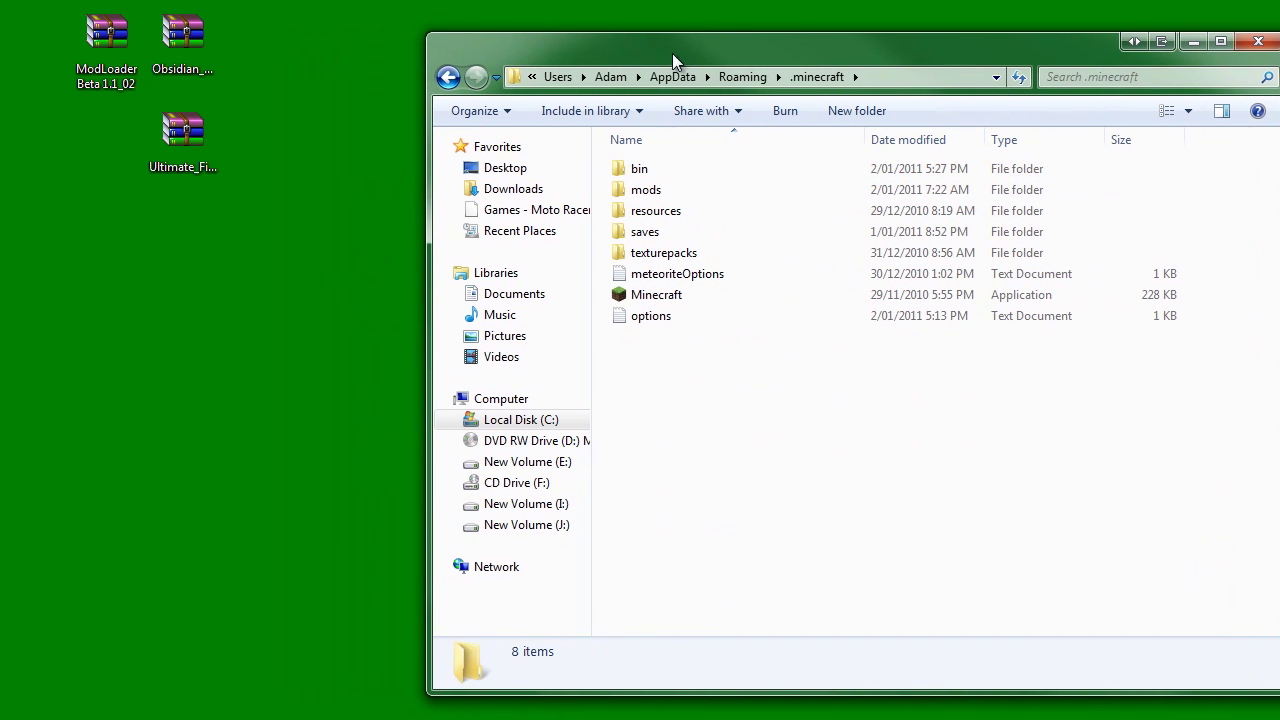
Open the bin folder and open its minecraft jar file with WinRAR archiver
double_click(670, 170)
right_click(694, 305)
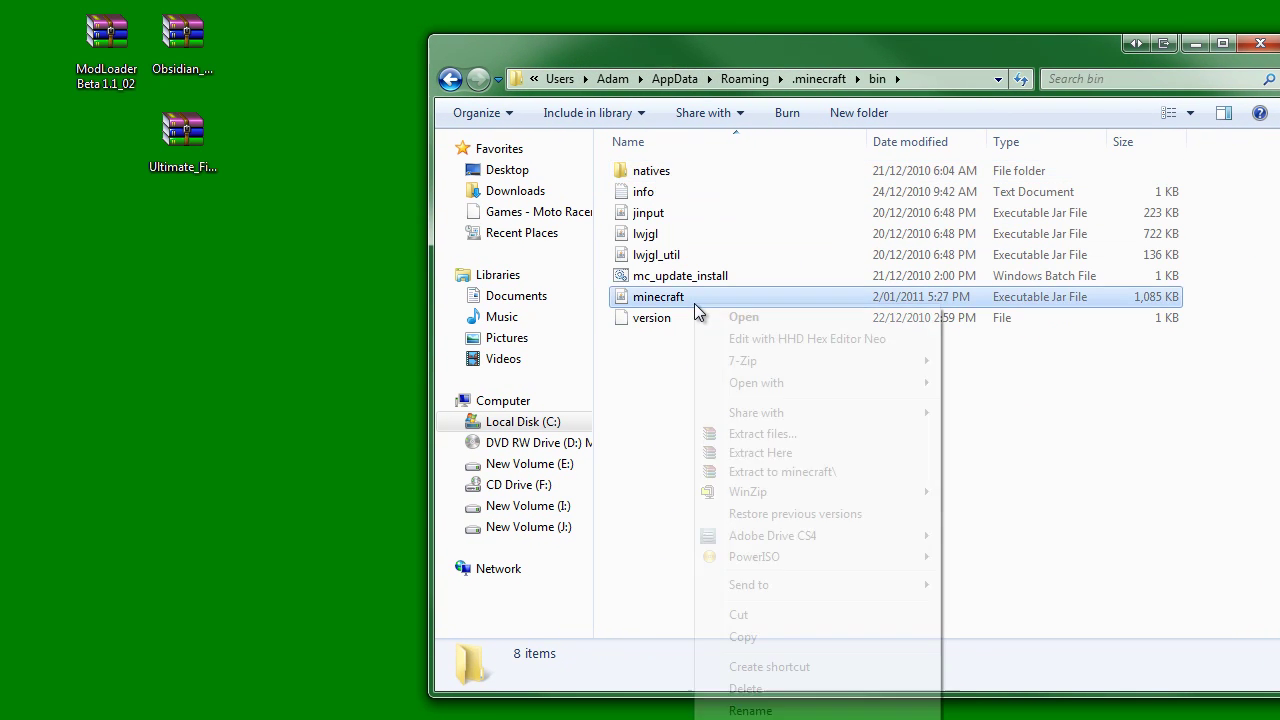
mouse_move(778, 383)
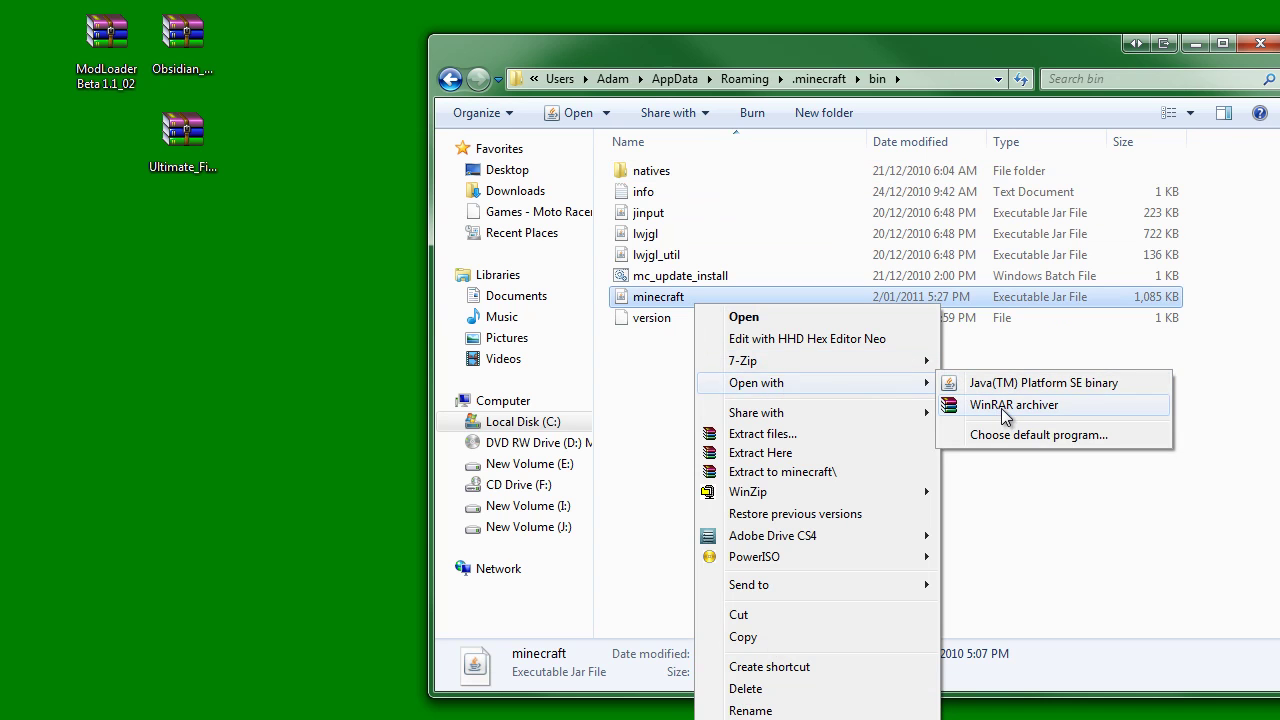
left_click(998, 406)
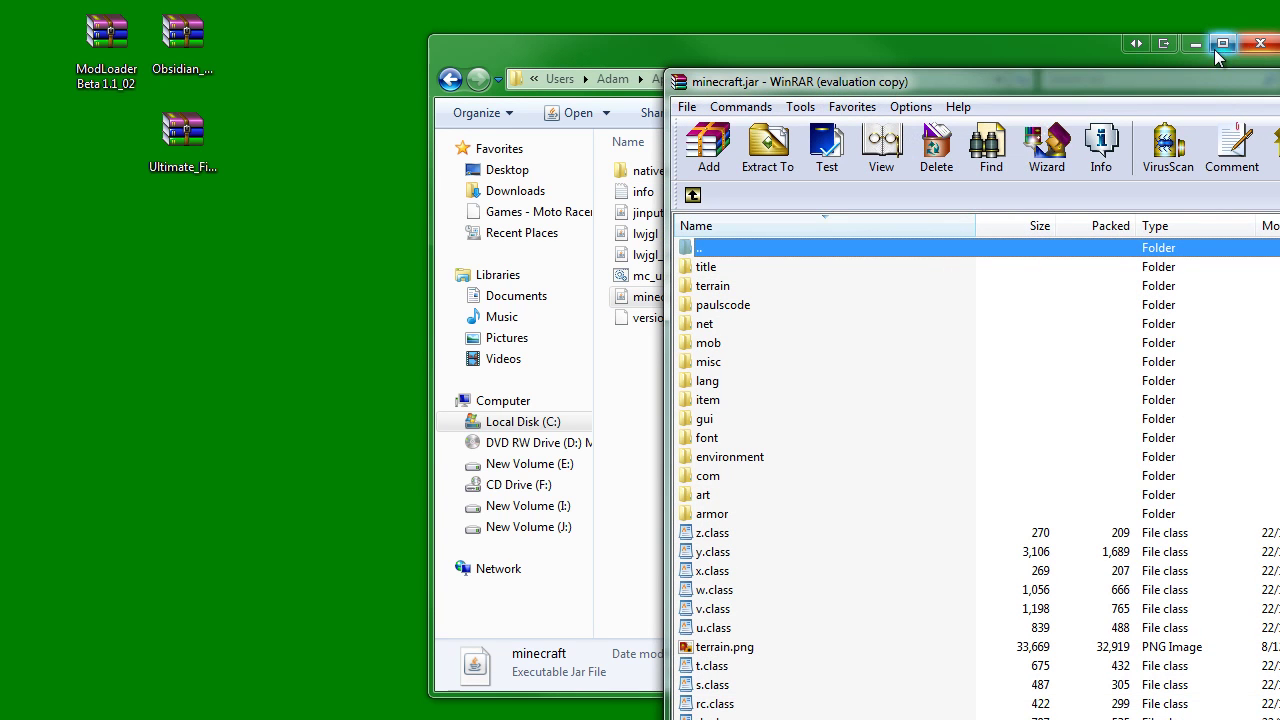
Minimize the bin folder window and reposition the minecraft.jar archive window beside the desktop icons
left_click(1207, 53)
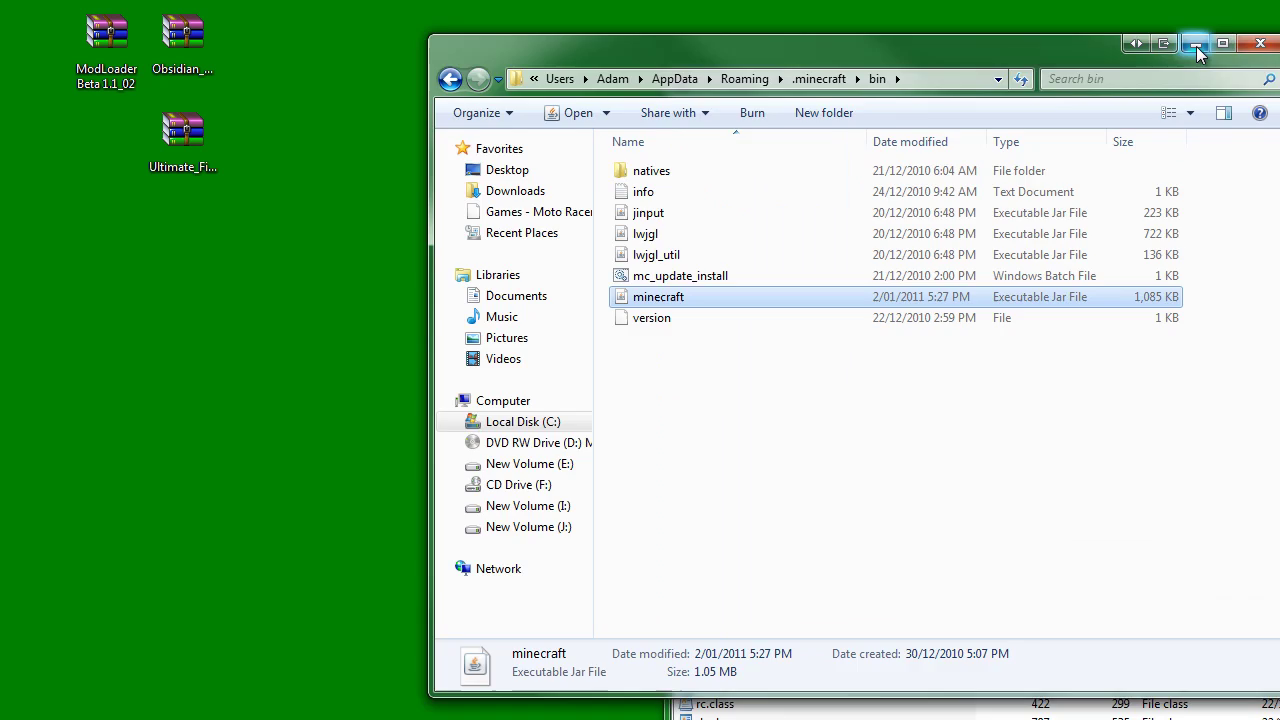
left_click(1196, 44)
key("Escape")
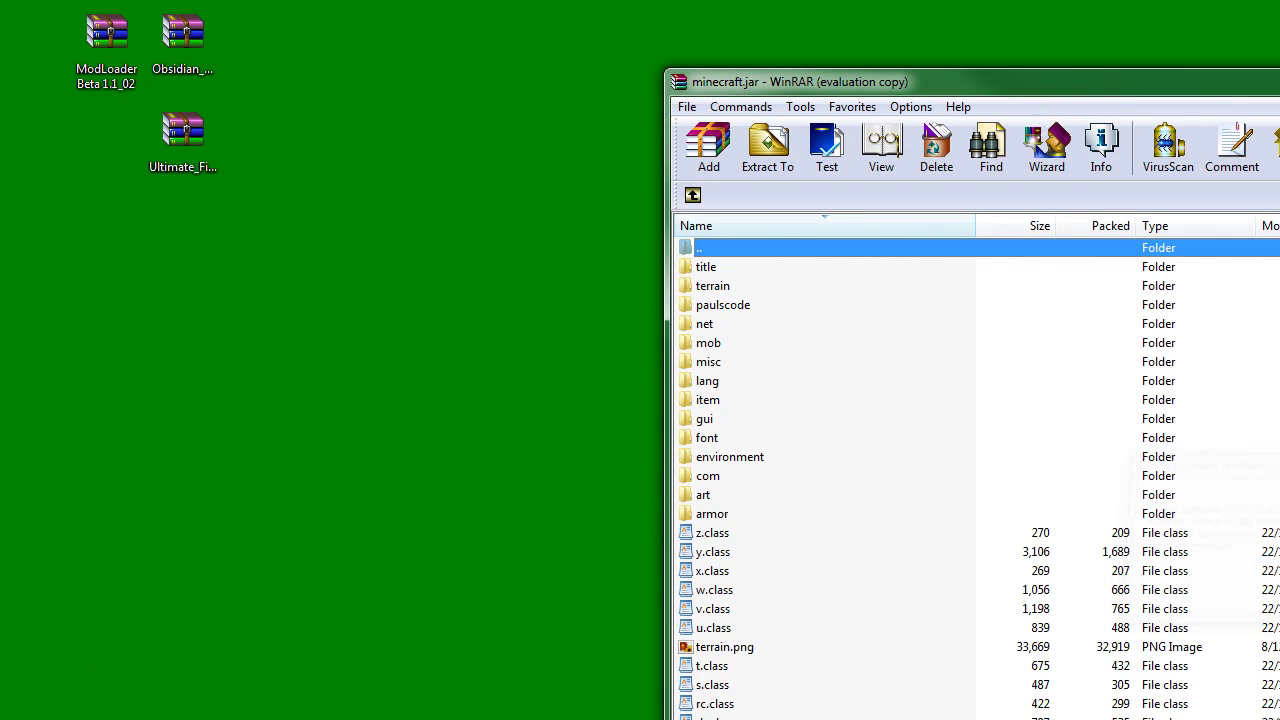
left_click_drag(1200, 81, 1082, 42)
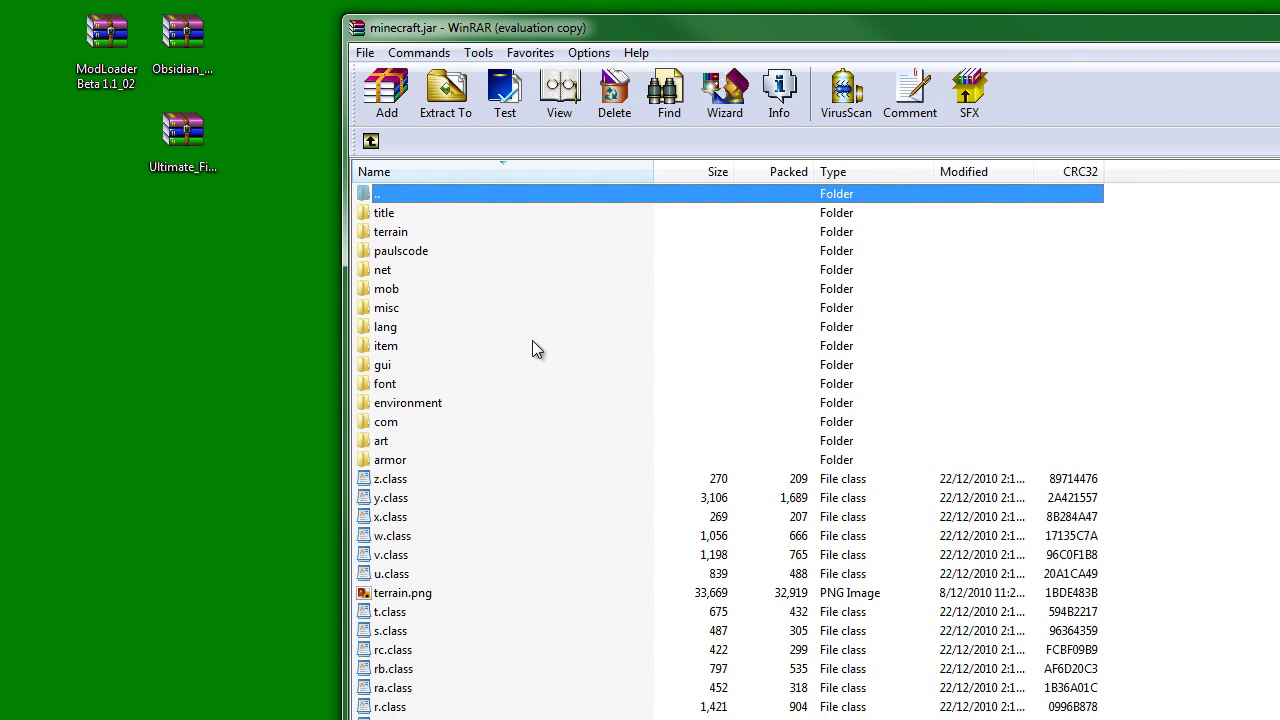
left_click(388, 310)
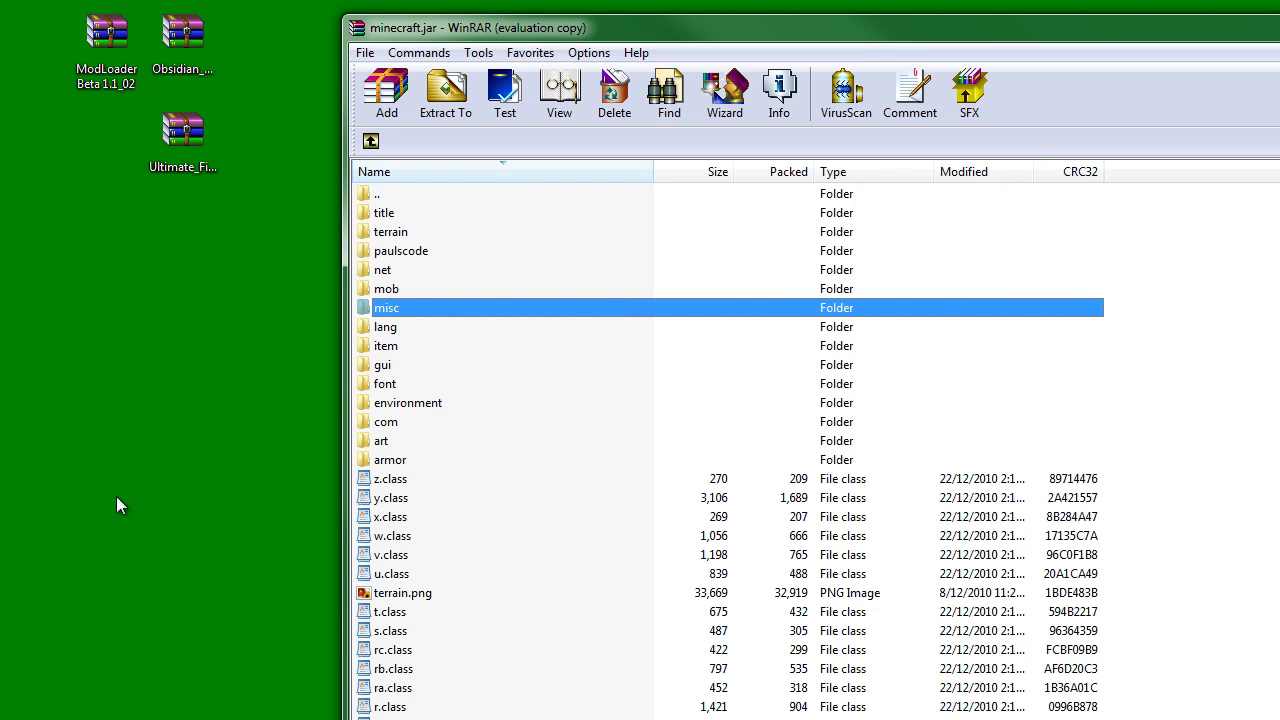
left_click(603, 499)
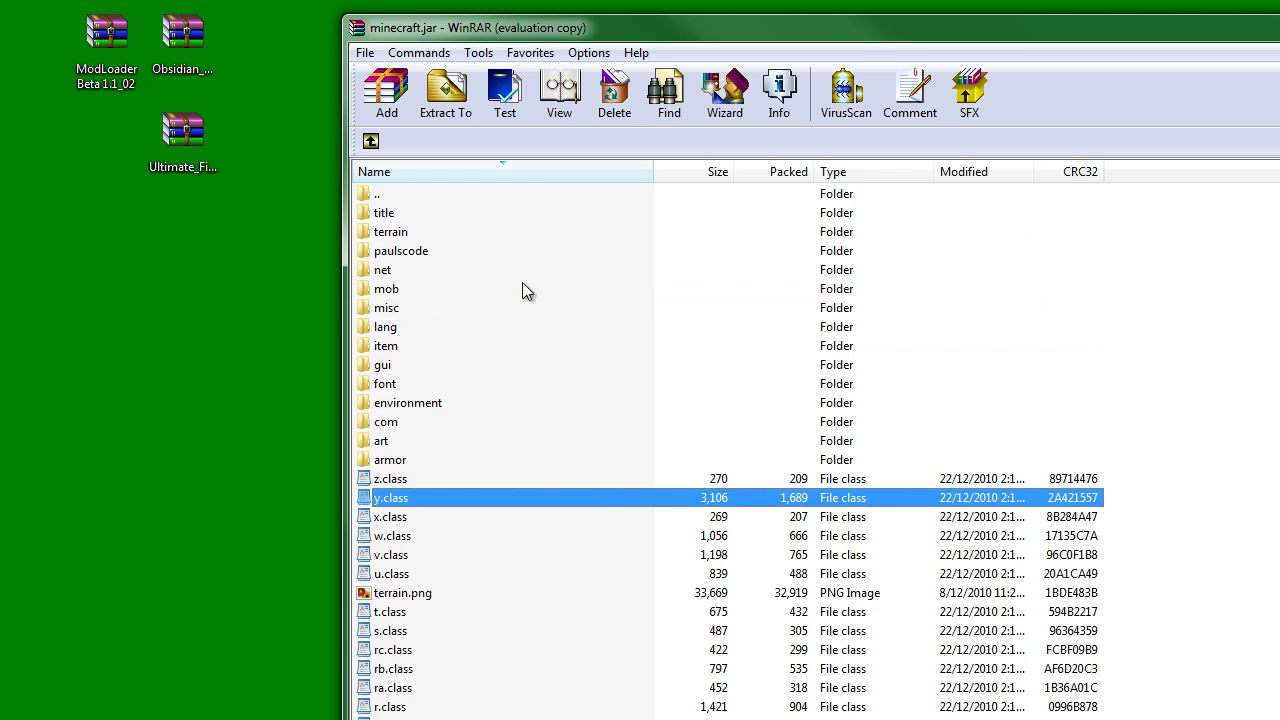
left_click(528, 332)
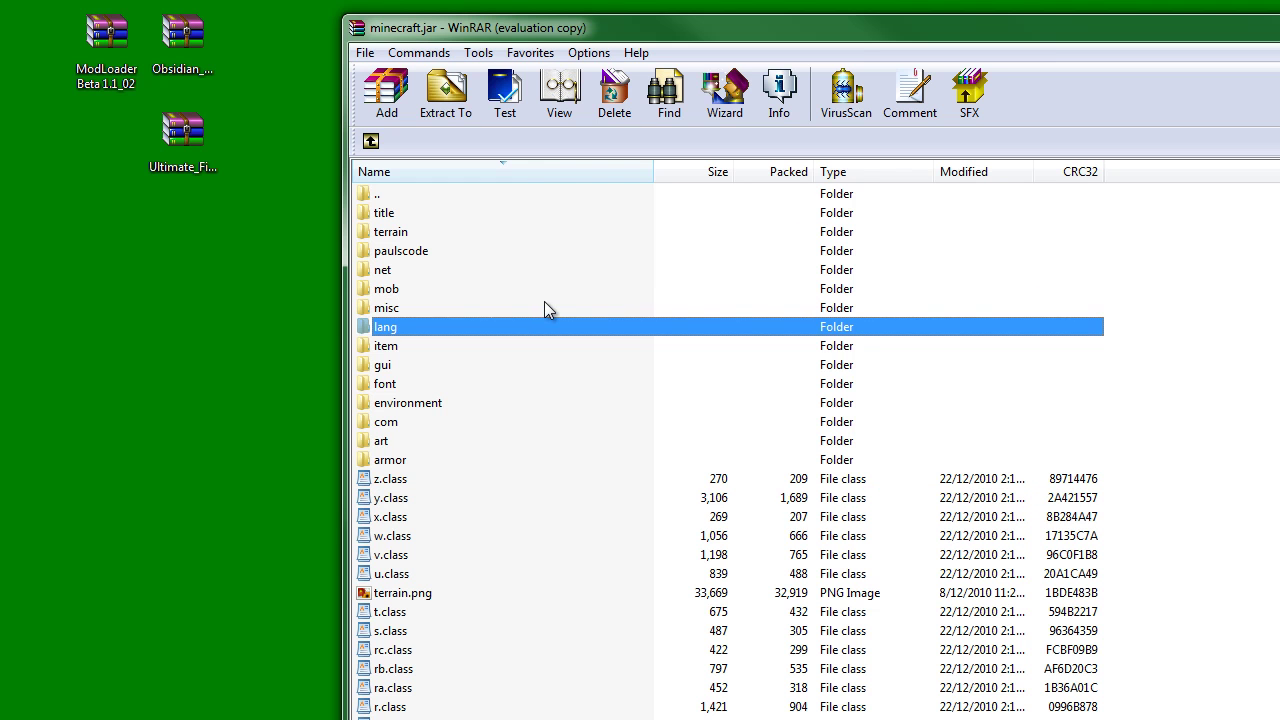
Open the ModLoader Beta 1.1_02 archive, dismiss the licence reminder and place its window so the minecraft.jar file list stays reachable
left_click(94, 30)
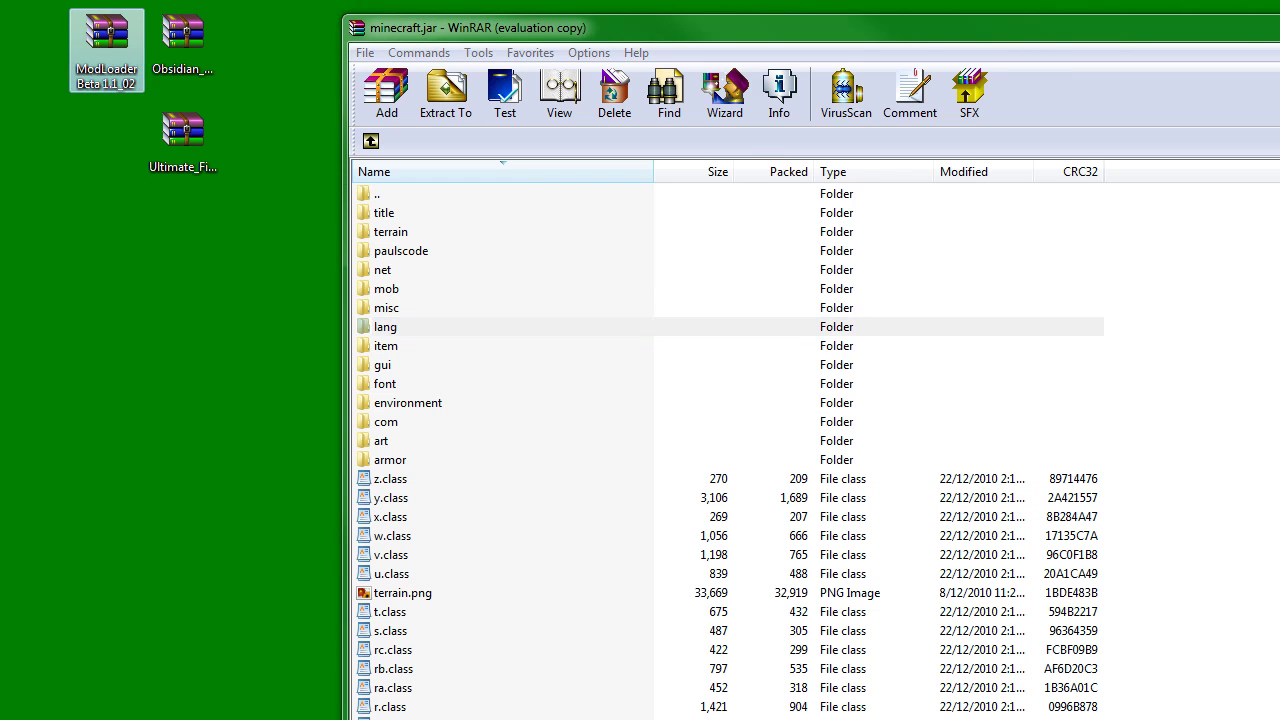
left_click_drag(504, 29, 610, 24)
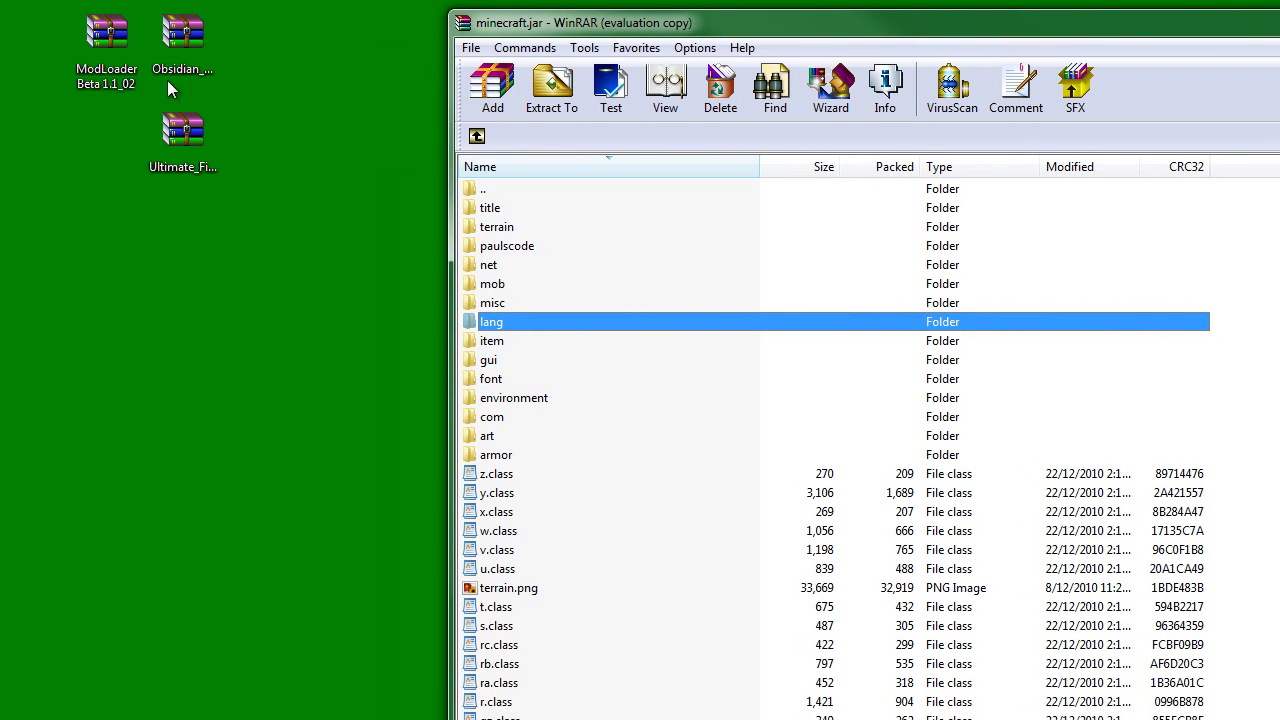
double_click(107, 41)
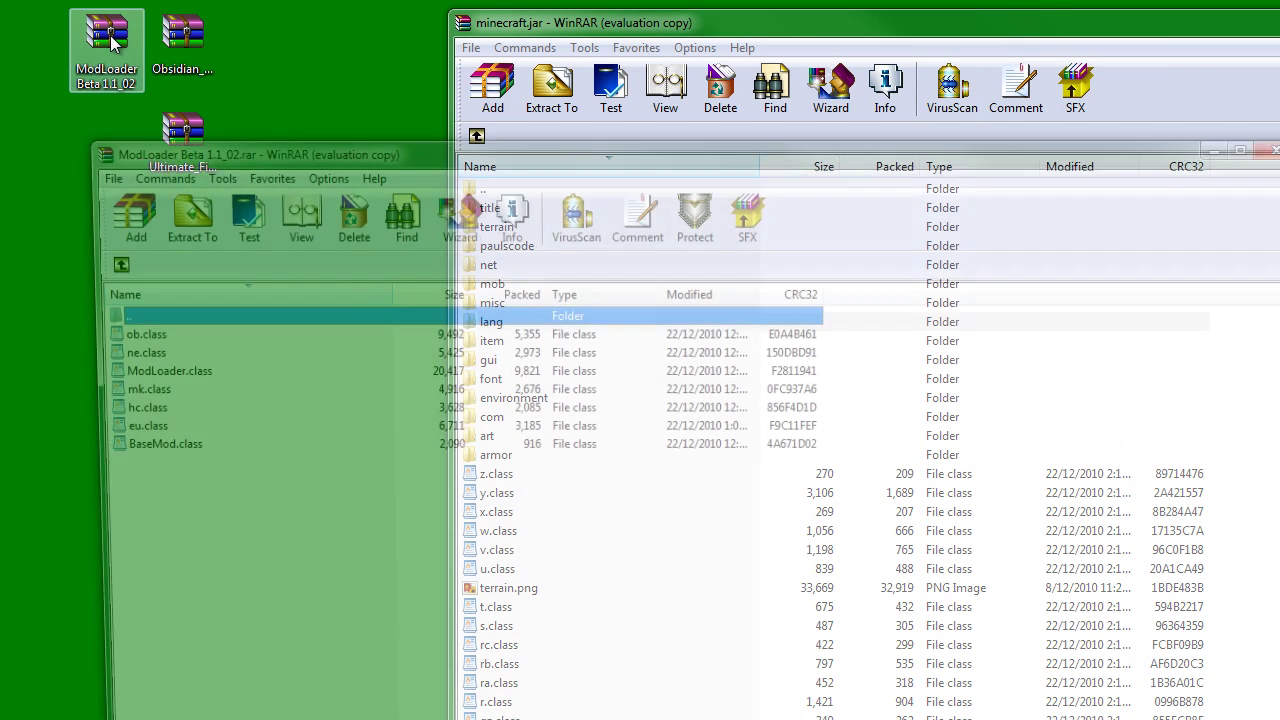
left_click_drag(300, 135, 680, 131)
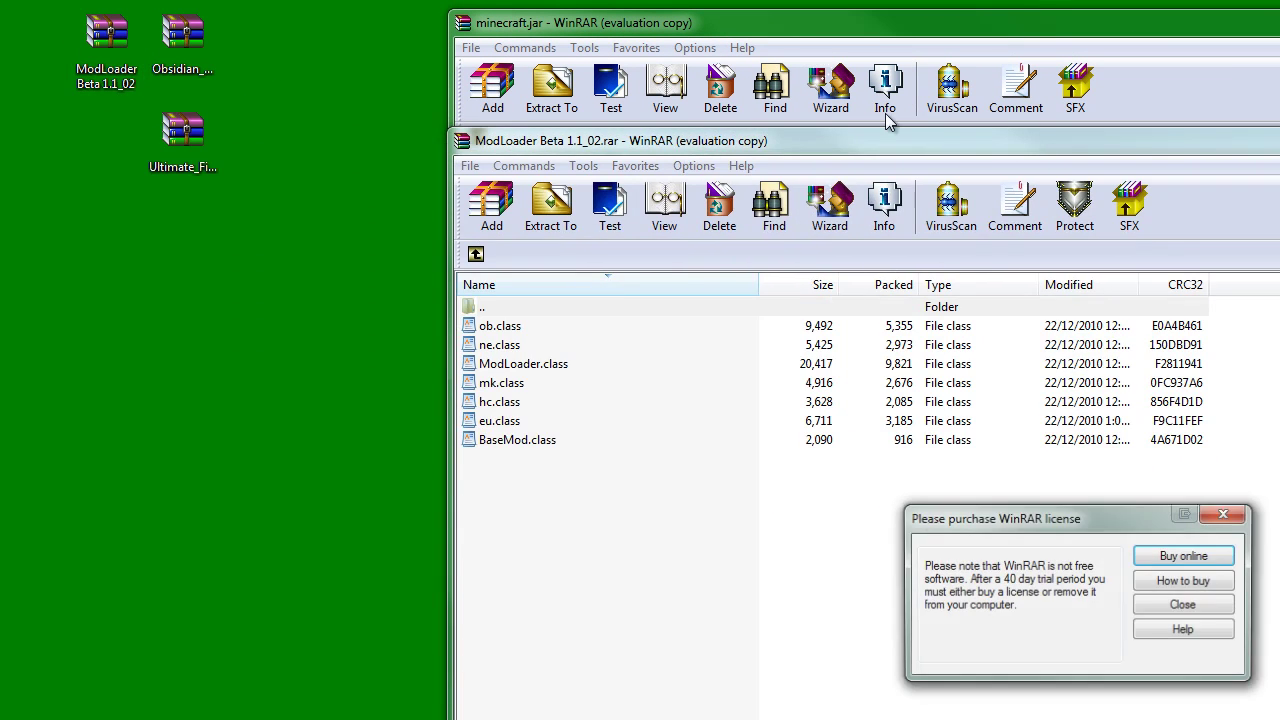
left_click(1184, 604)
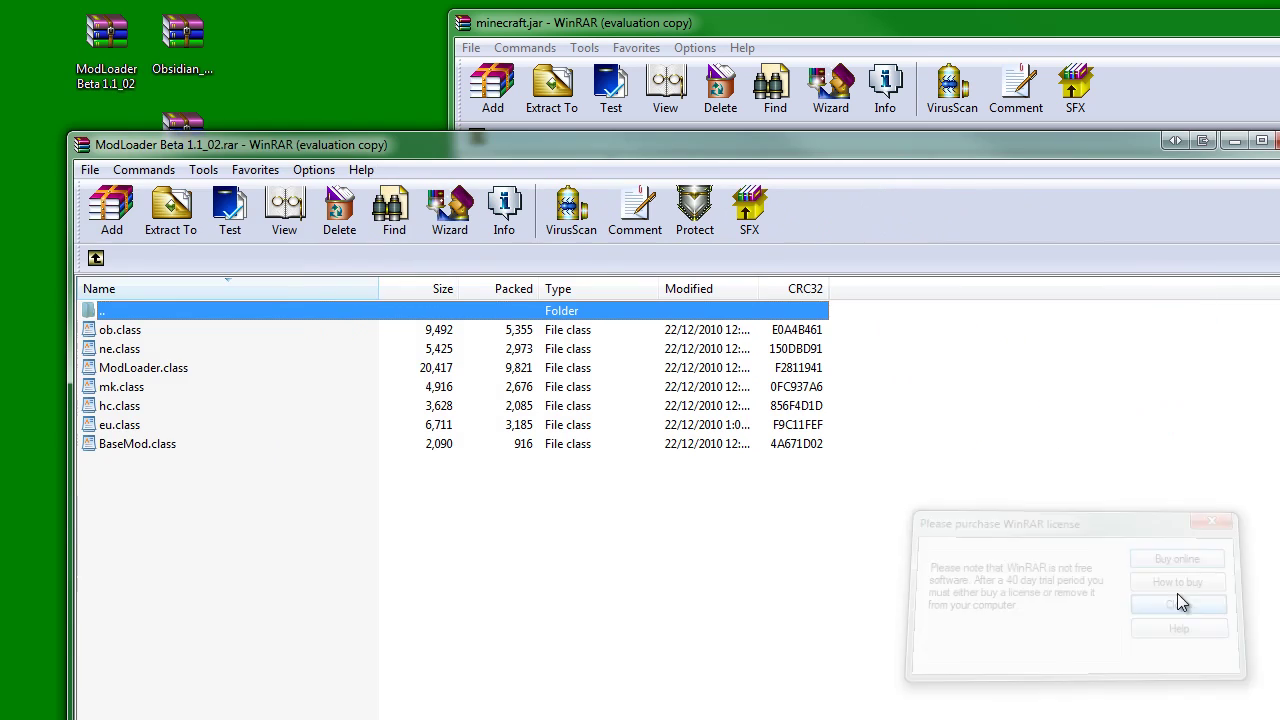
left_click(655, 157)
left_click_drag(655, 157, 1189, 63)
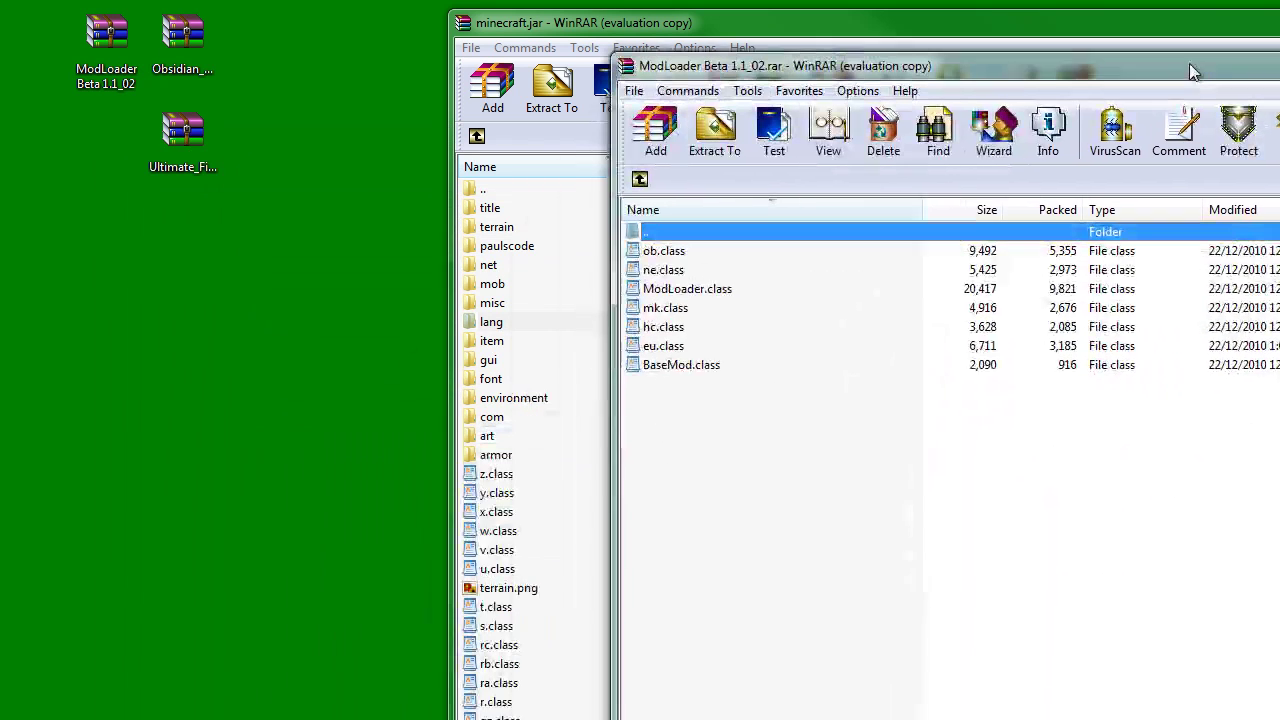
Add all the class files from the ModLoader archive to minecraft.jar, using the Add and replace files update mode
left_click_drag(724, 400, 687, 248)
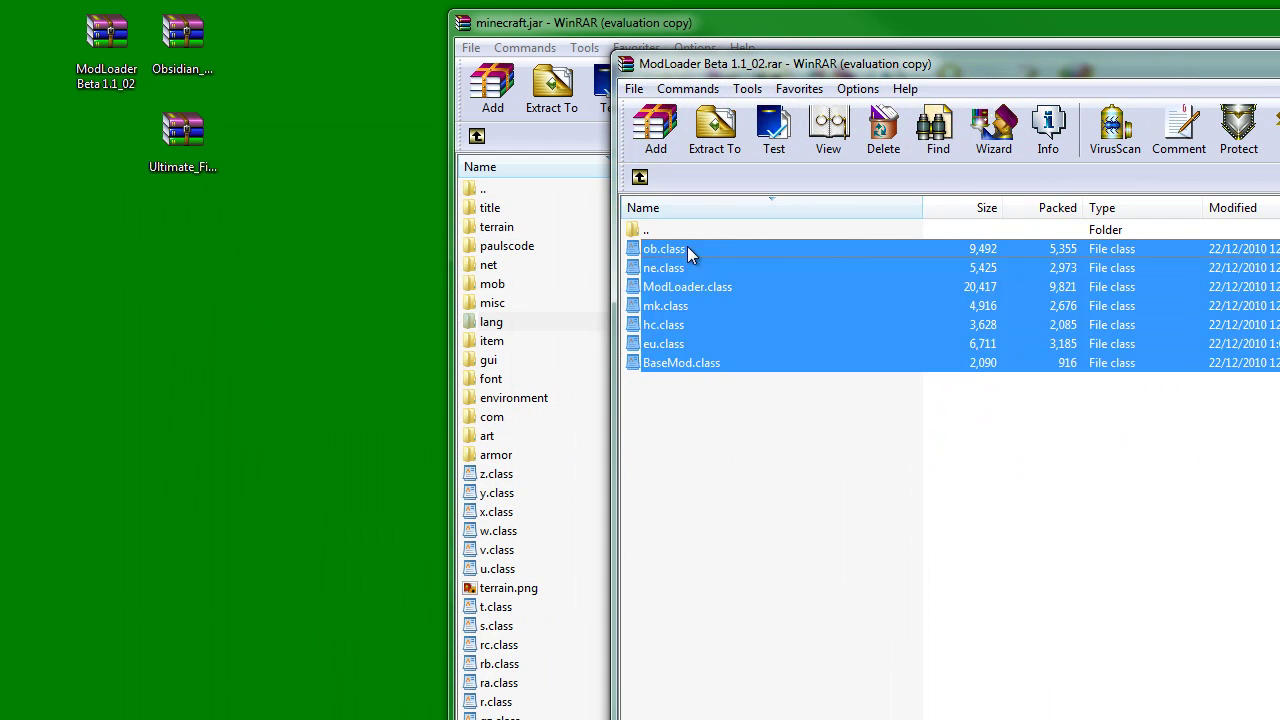
left_click(687, 248)
left_click_drag(686, 402, 537, 519)
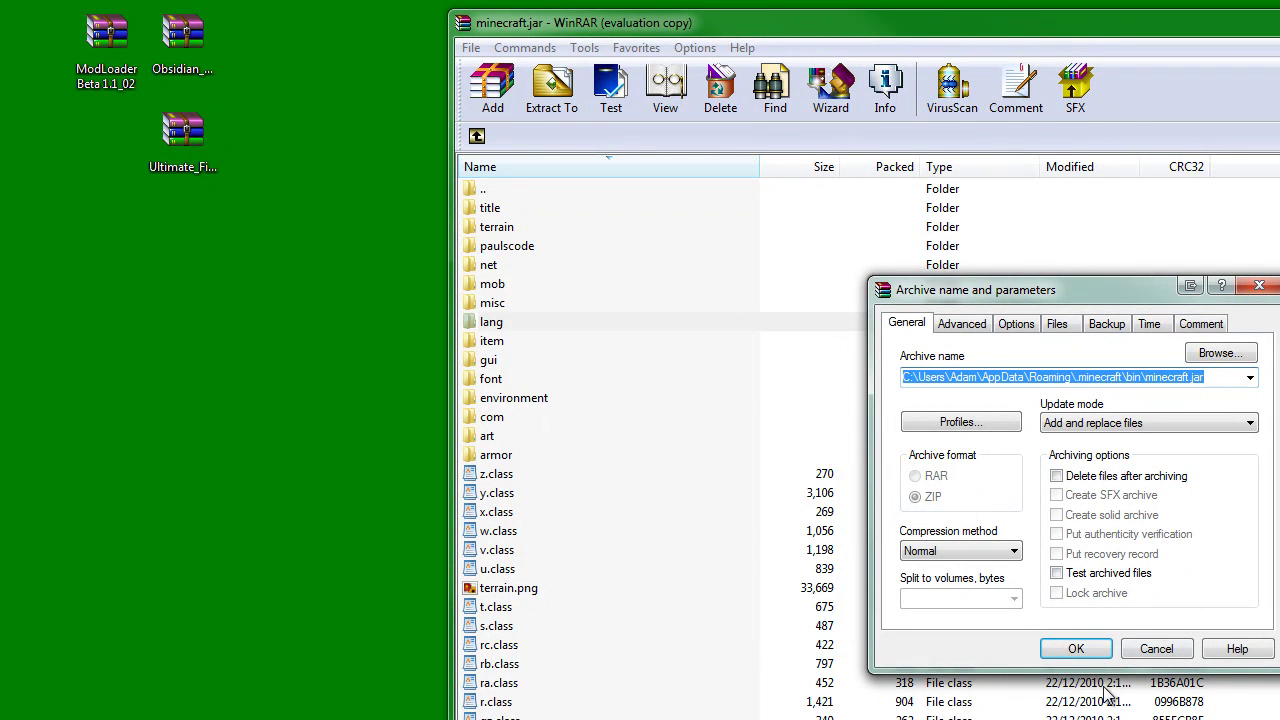
left_click(1068, 648)
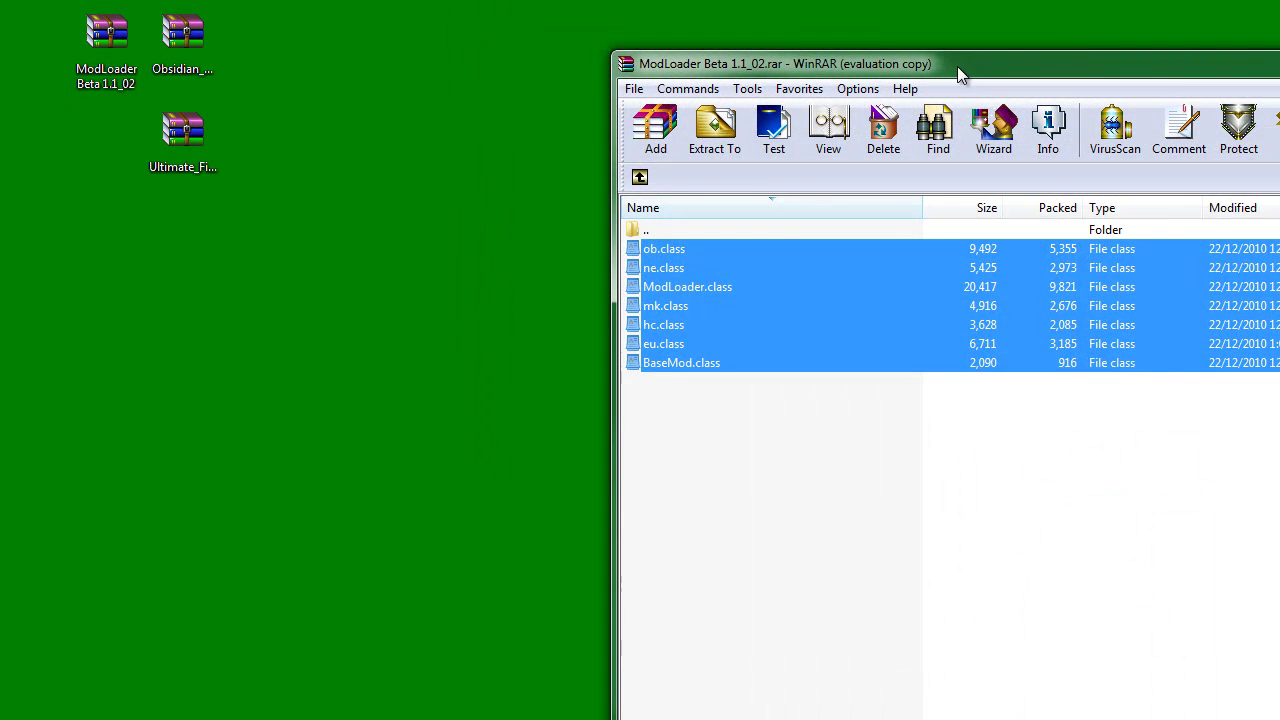
Reposition the ModLoader archive window, deselect its files and go up to the parent Desktop folder
left_click_drag(957, 66, 758, 32)
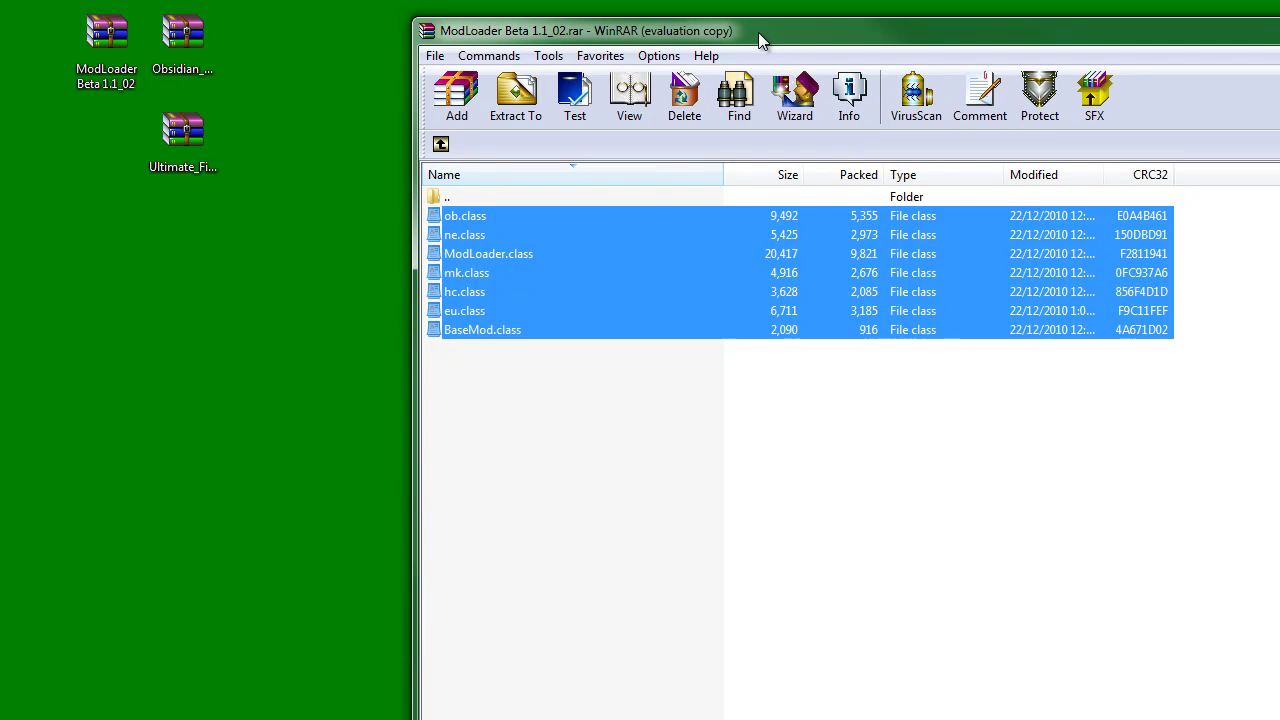
left_click(330, 185)
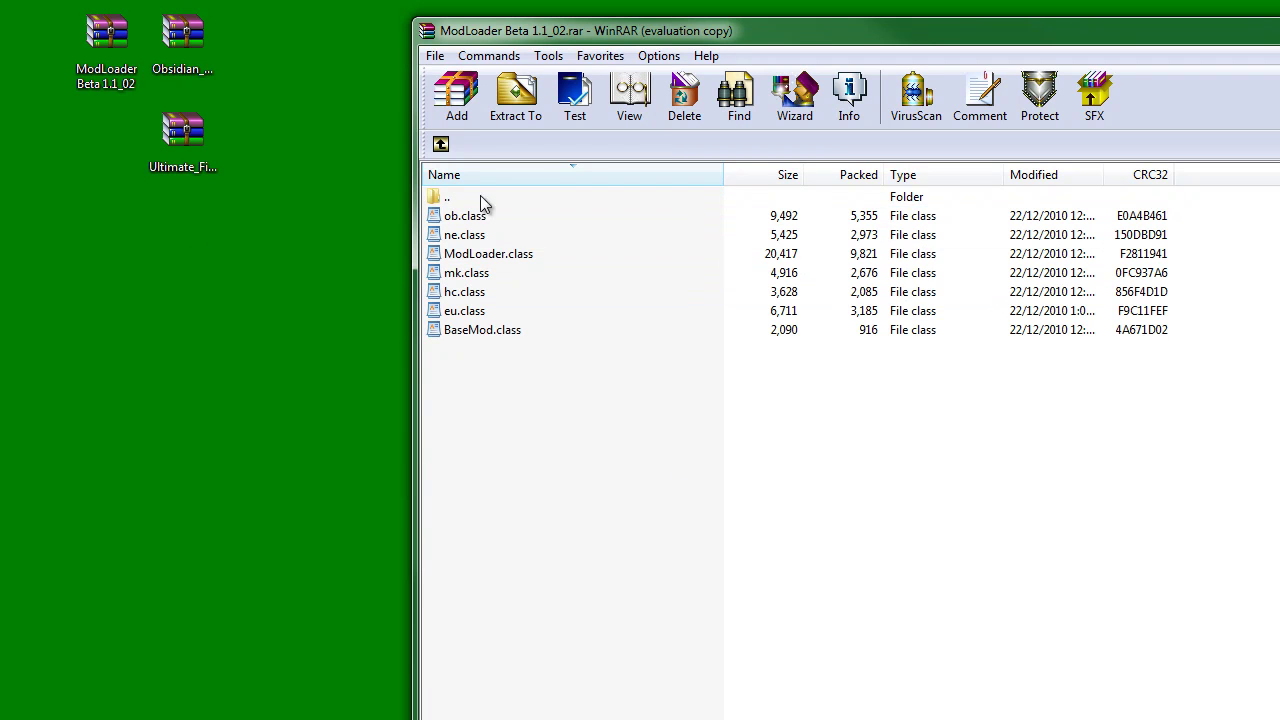
left_click(441, 145)
Open the Ultimate_Fist_v1.3 archive from the desktop
left_click(180, 140)
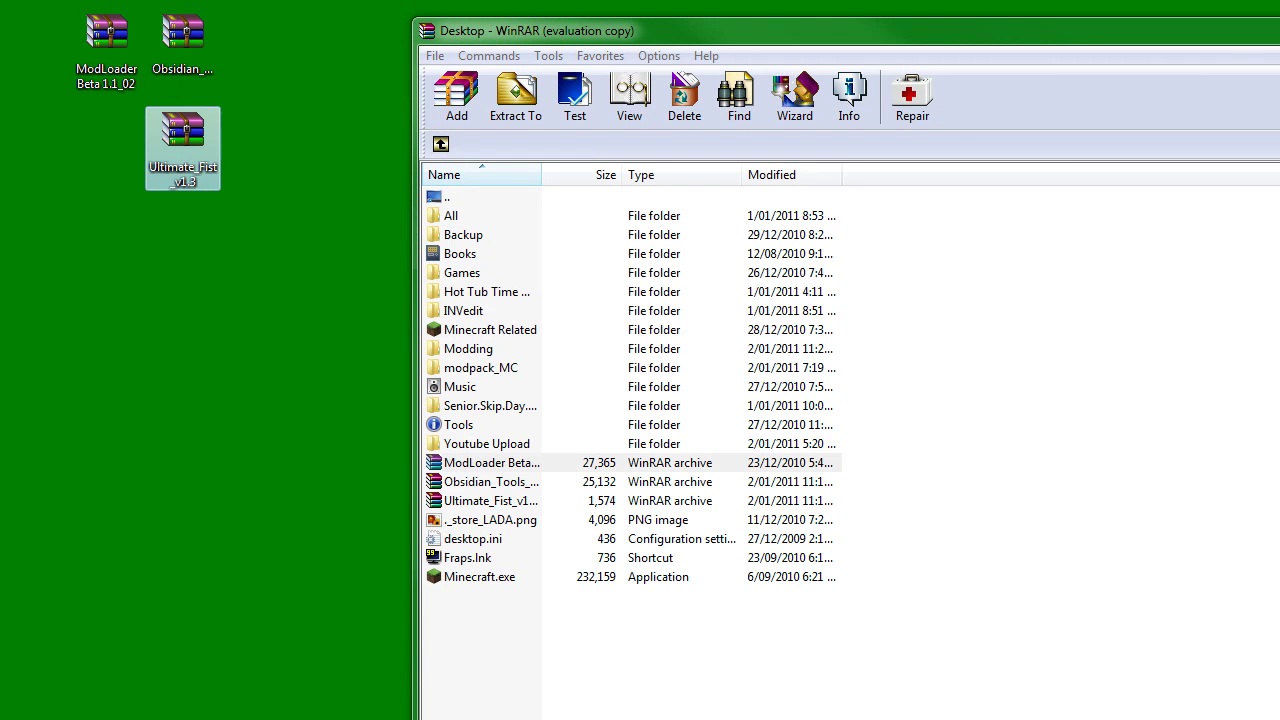
left_click(190, 50)
left_click(195, 112)
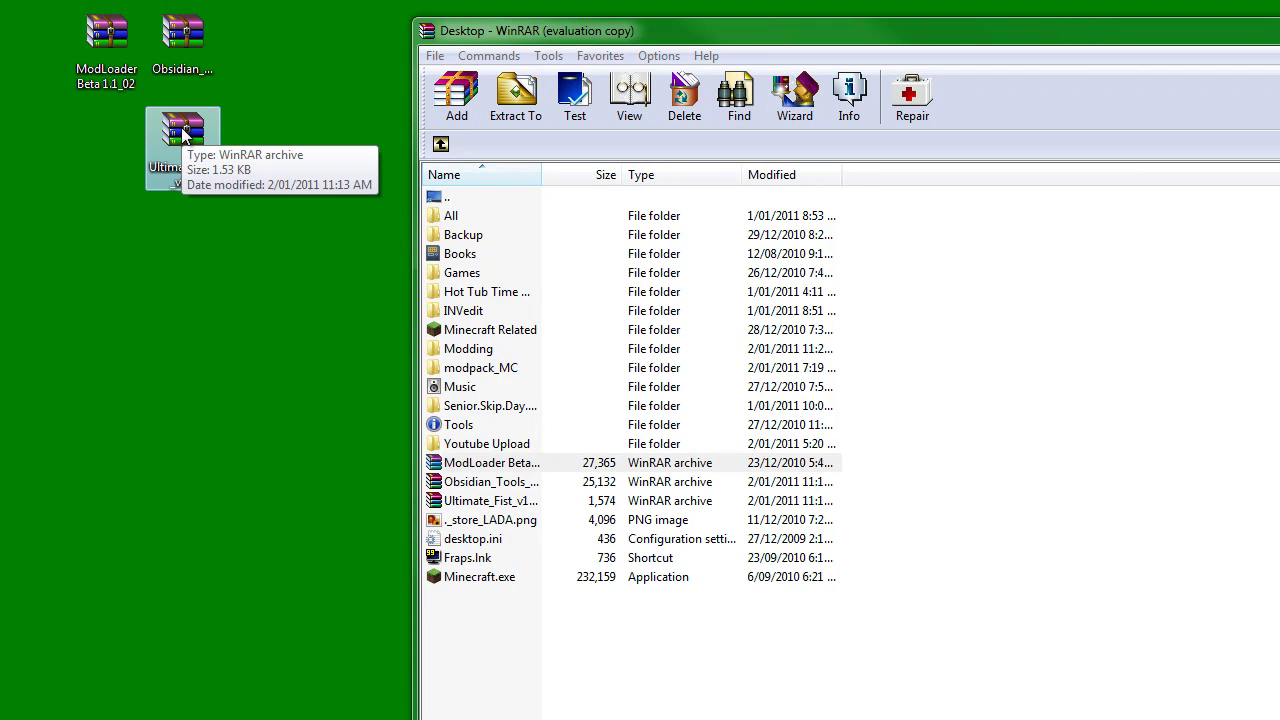
double_click(183, 132)
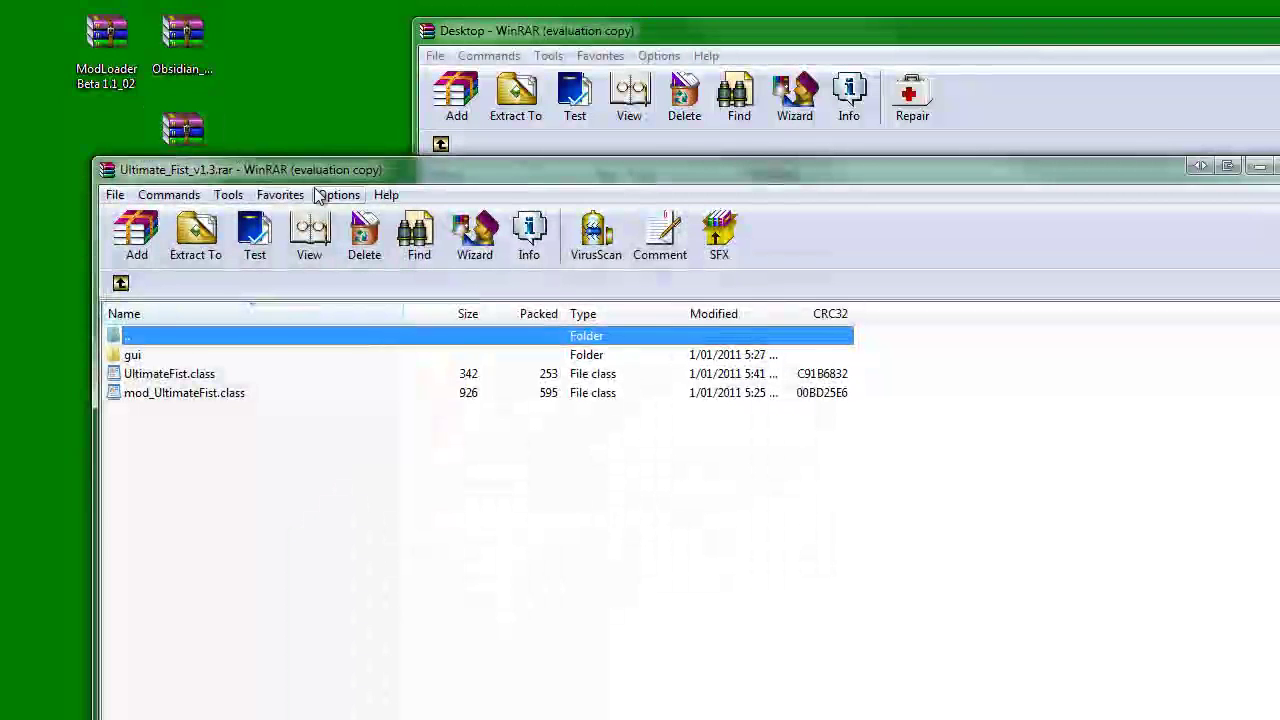
Select the gui folder and both class files in the Ultimate_Fist_v1.3 archive, dismiss the licence reminder and move its window aside
left_click(190, 447)
left_click_drag(193, 449, 171, 371)
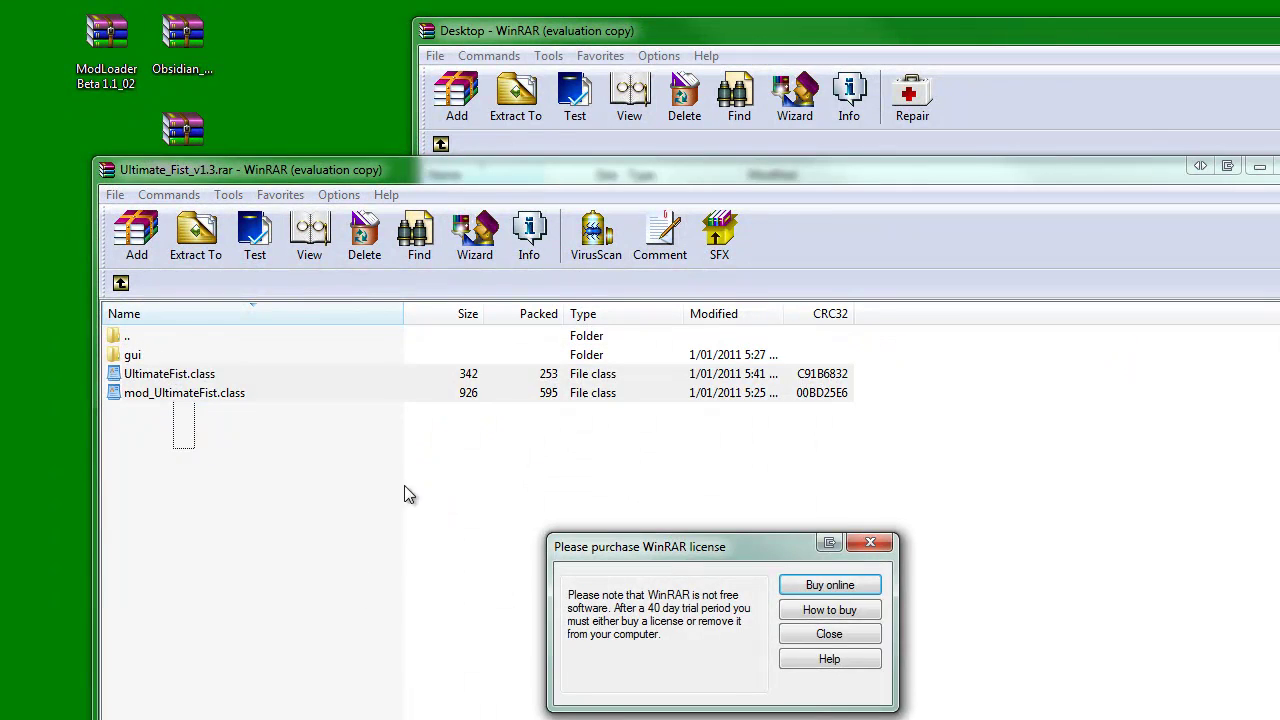
left_click(856, 633)
left_click(149, 354, "ctrl")
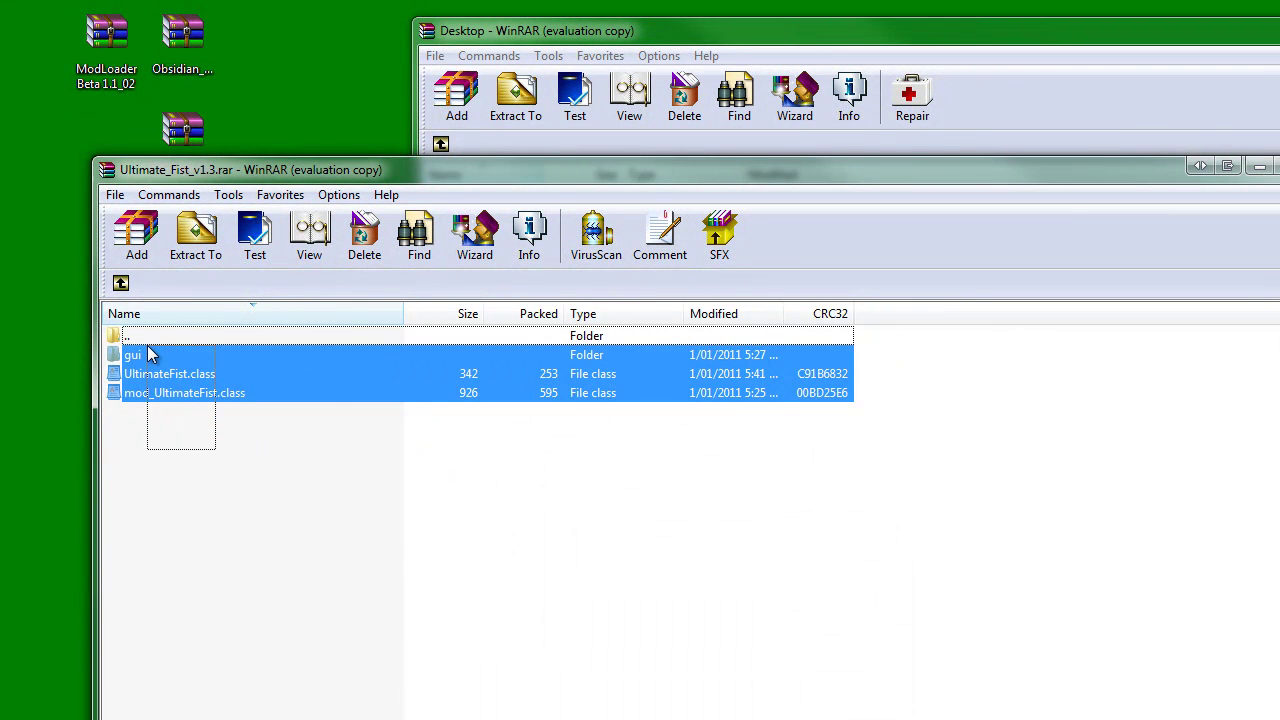
left_click_drag(191, 177, 929, 114)
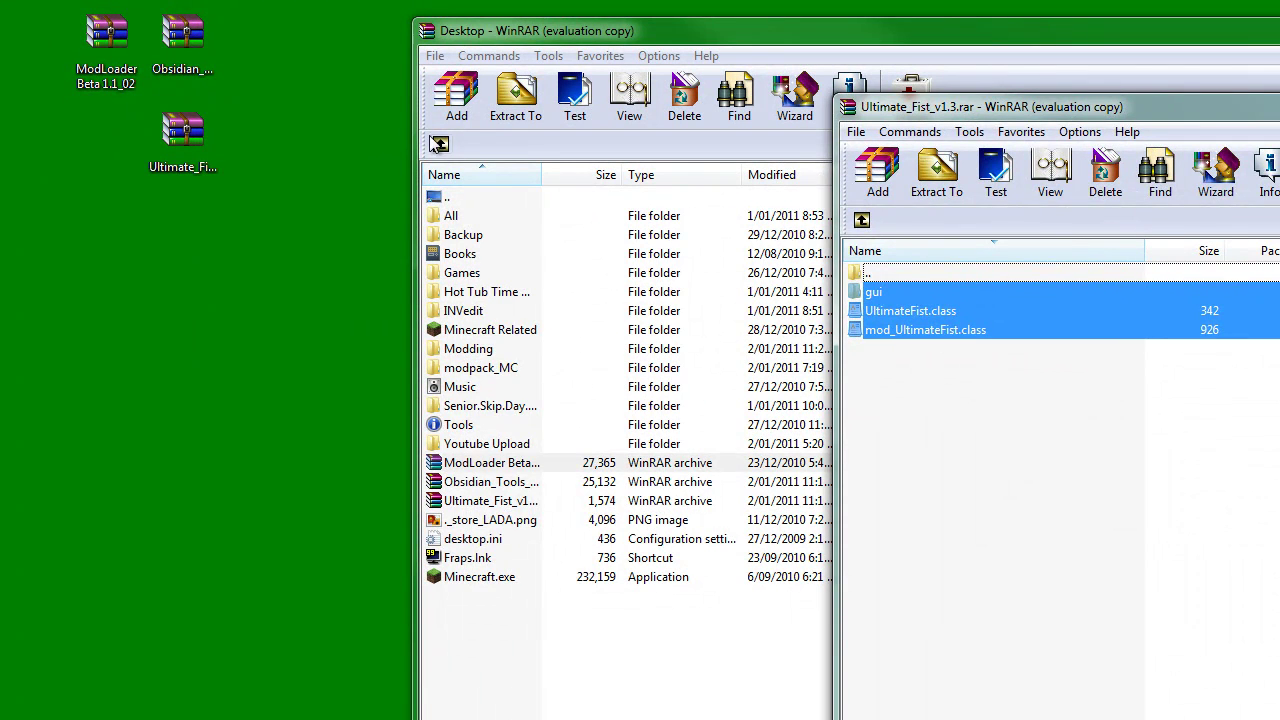
left_click(440, 144)
left_click(440, 144)
left_click(440, 144)
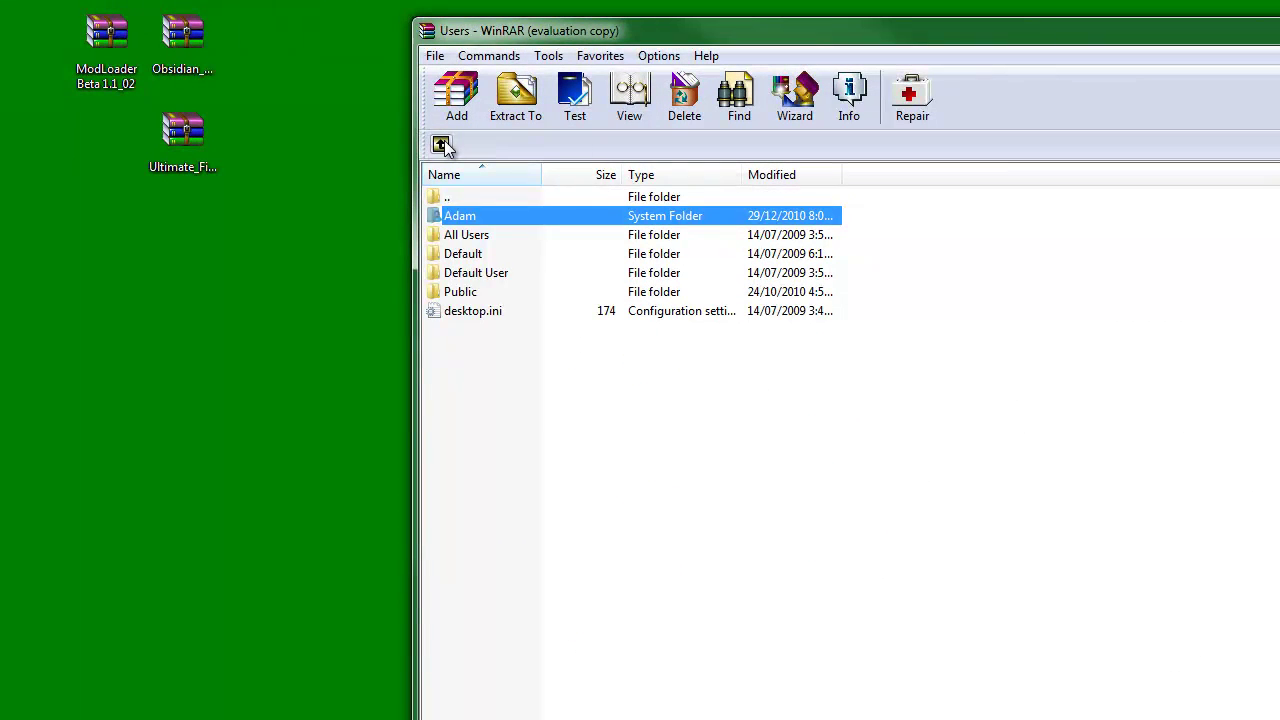
left_click(440, 144)
left_click(440, 144)
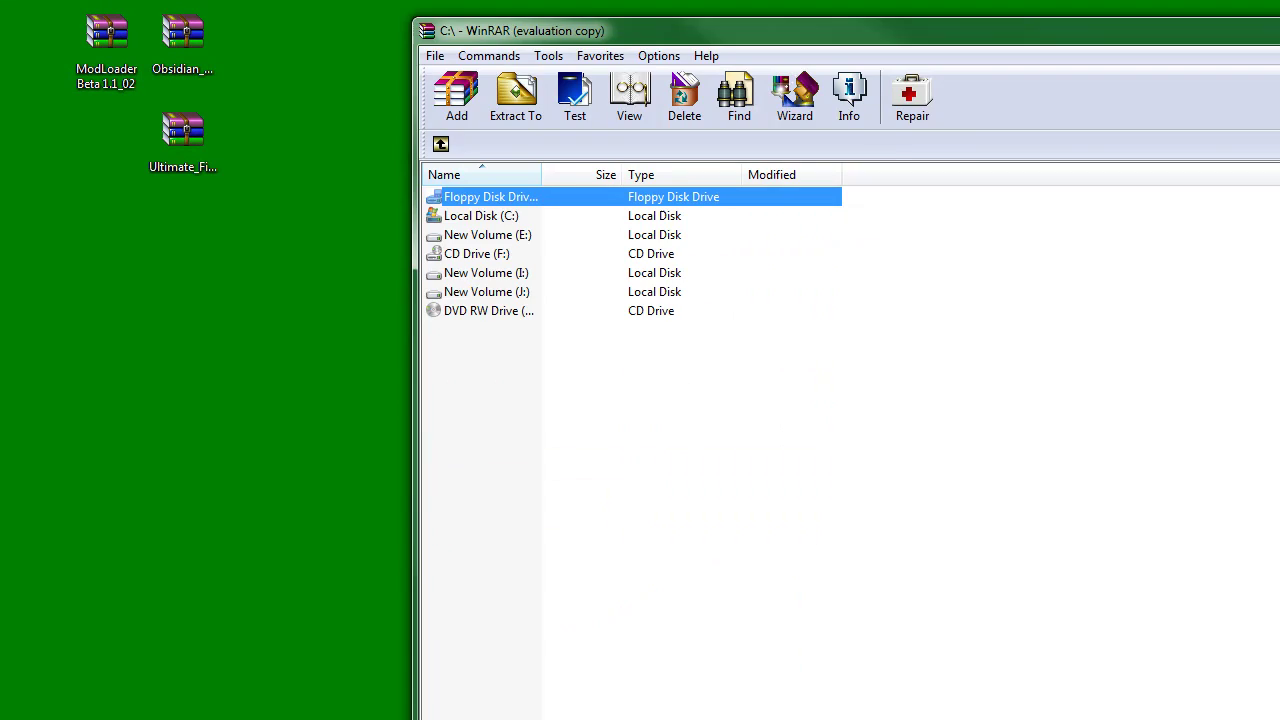
key("Escape")
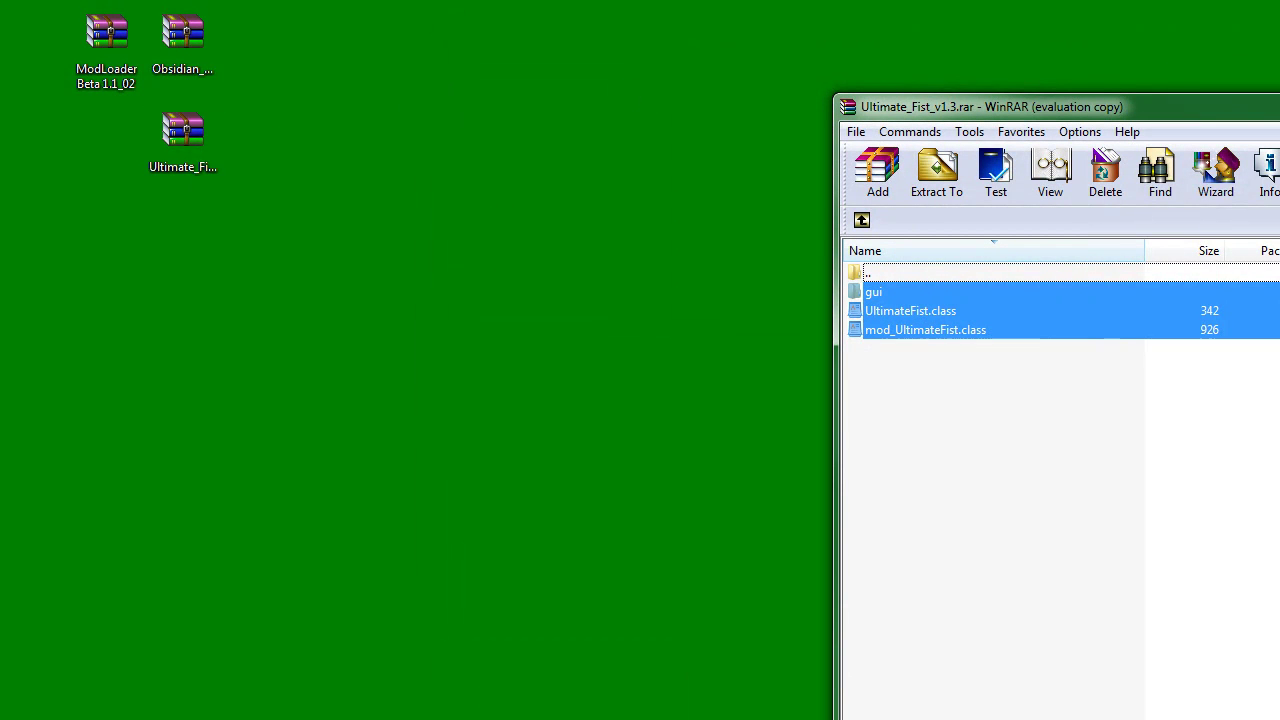
Open minecraft.jar from the .minecraft bin folder with WinRAR archiver, dismiss the licence reminder and place its window beside the Ultimate Fist archive
left_click(300, 712)
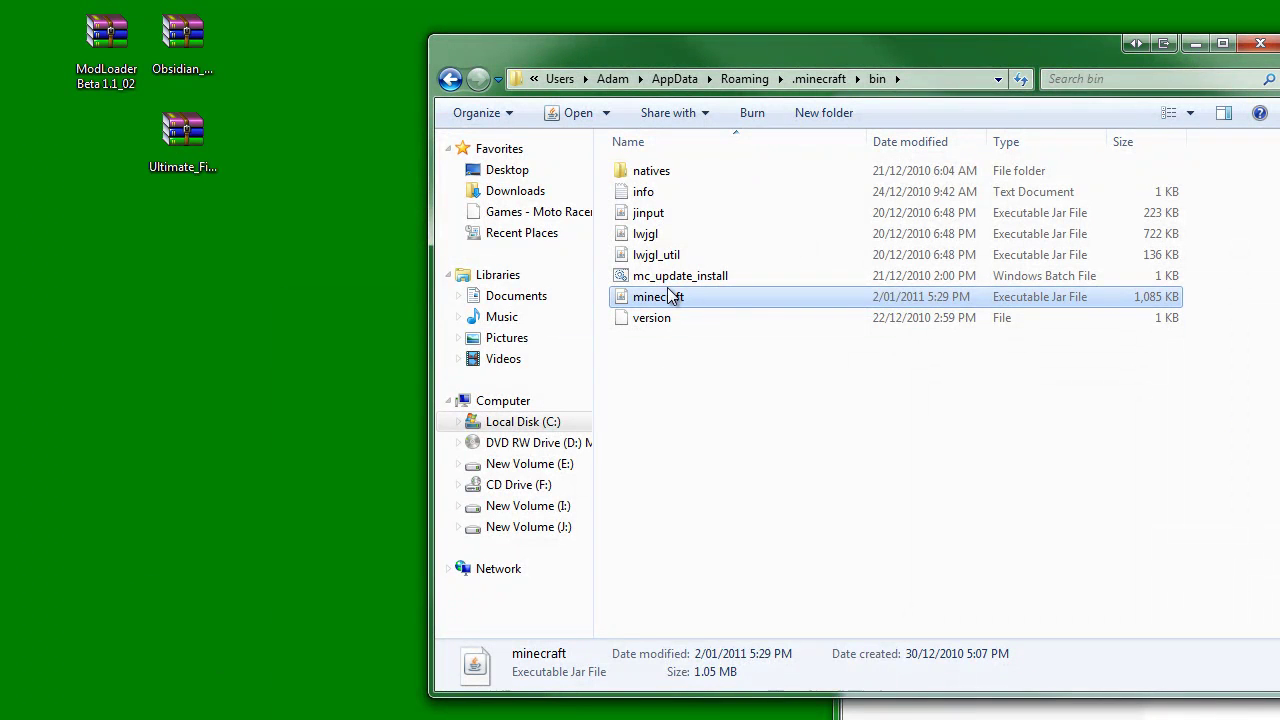
right_click(670, 296)
mouse_move(718, 367)
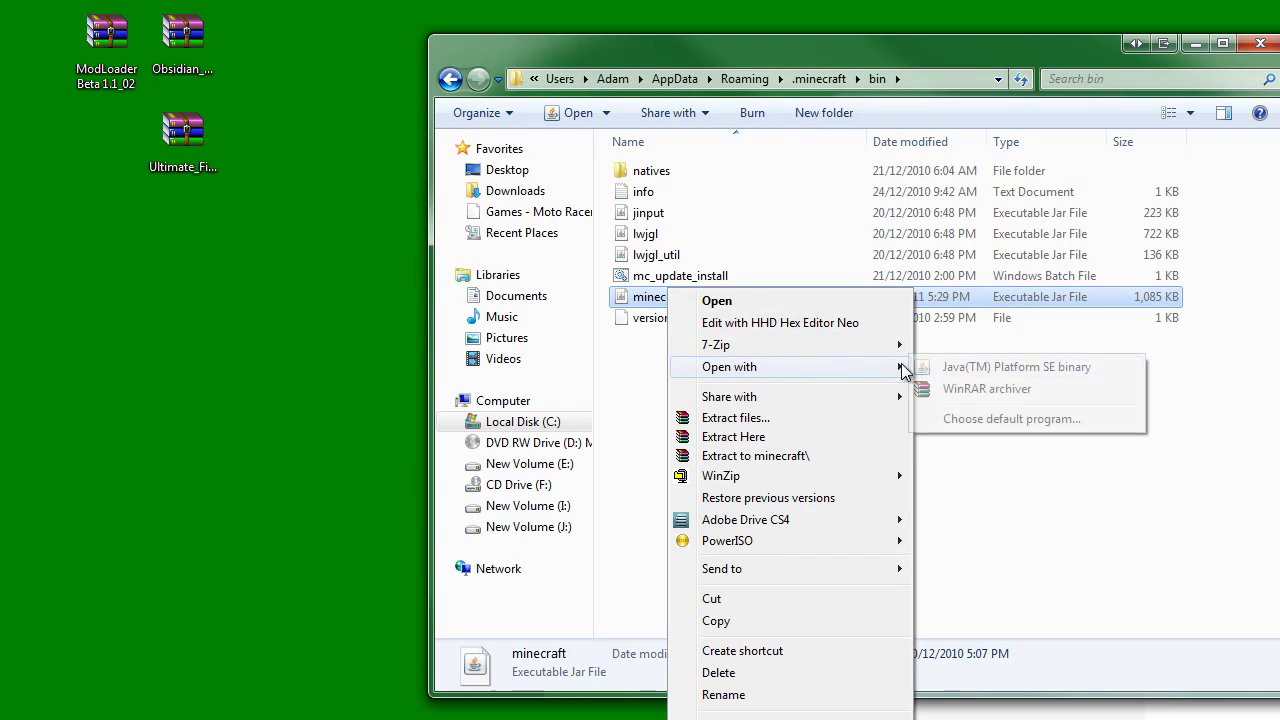
left_click(990, 392)
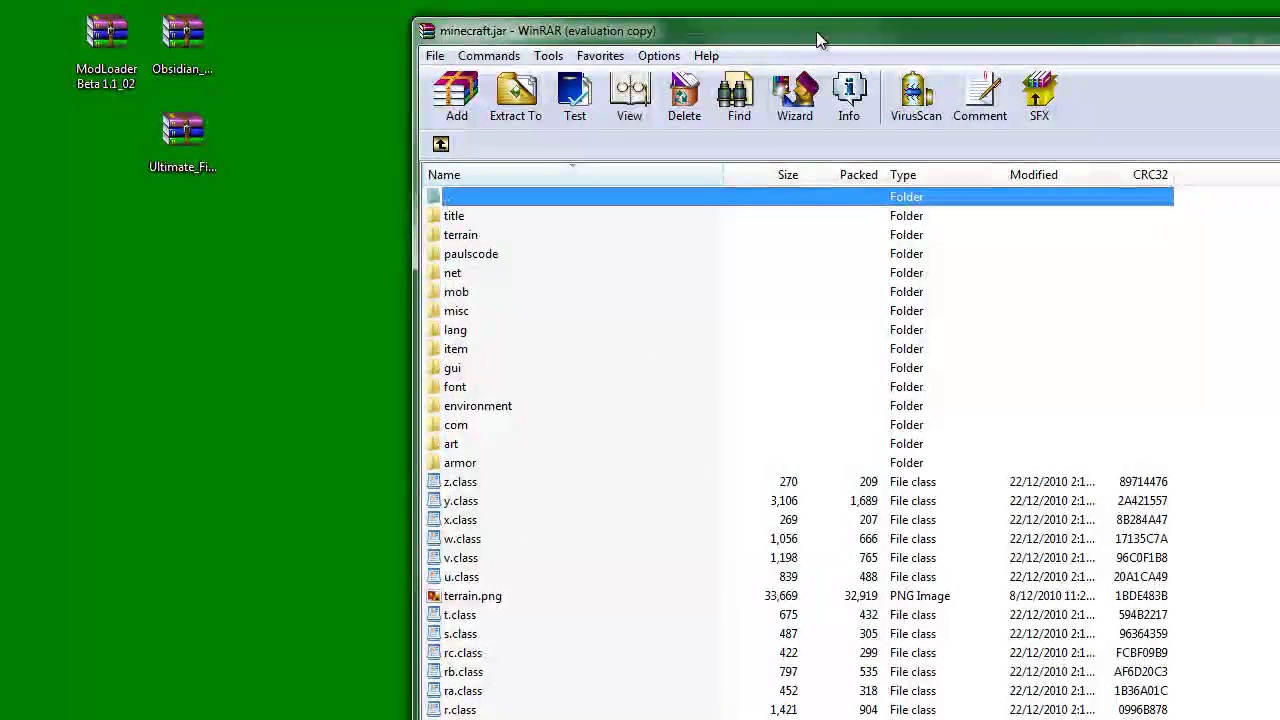
left_click_drag(820, 37, 566, 34)
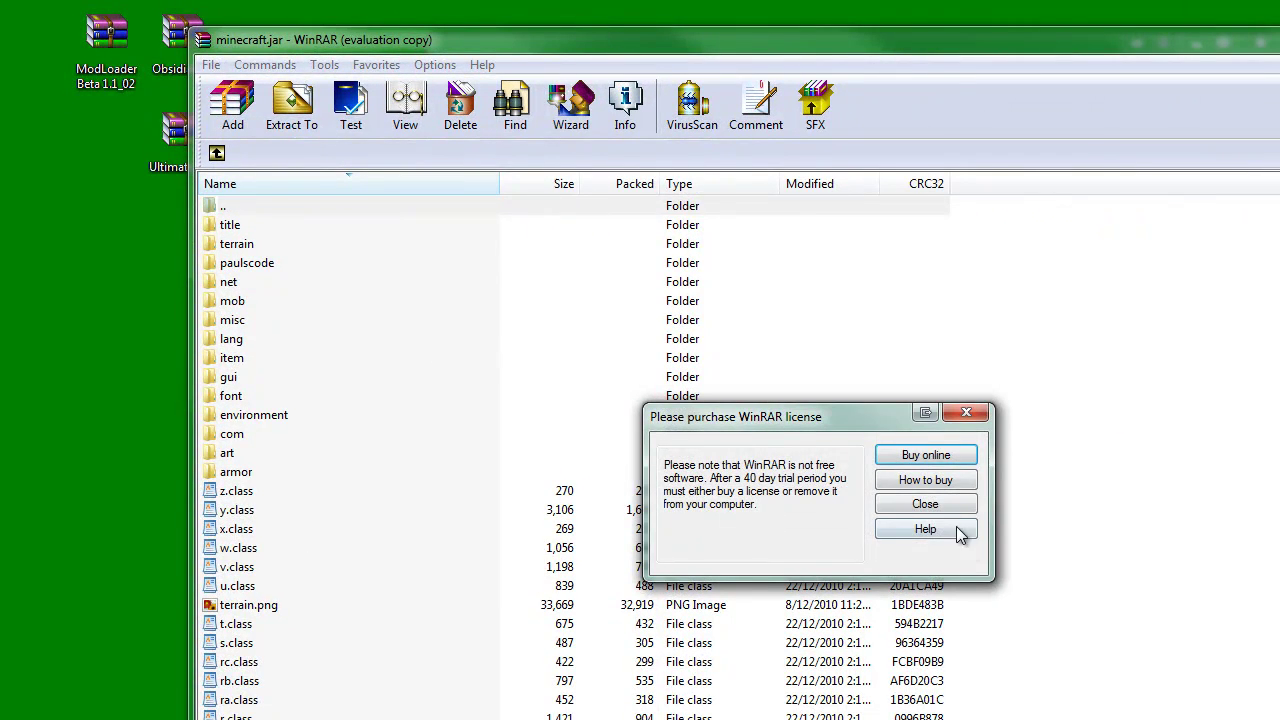
left_click(925, 504)
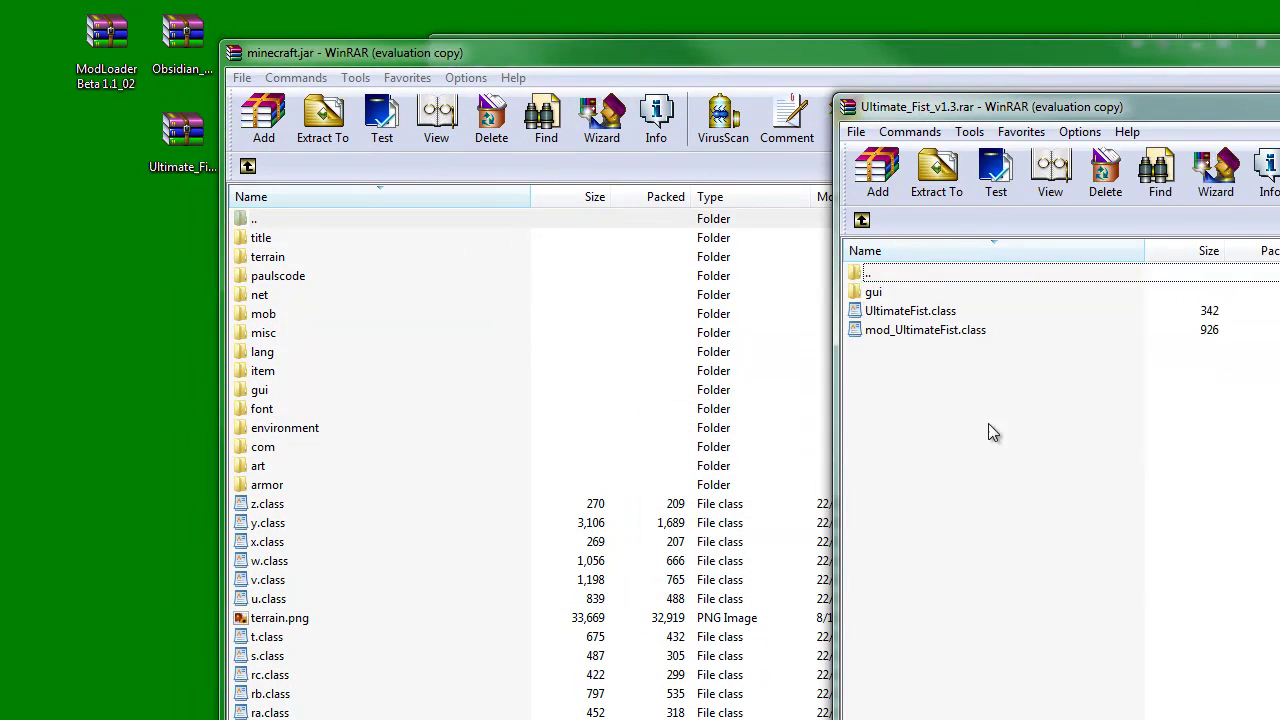
Add the Ultimate Fist gui folder and class files to minecraft.jar in Add and replace files mode, and close the mod archive
left_click_drag(988, 423, 360, 565)
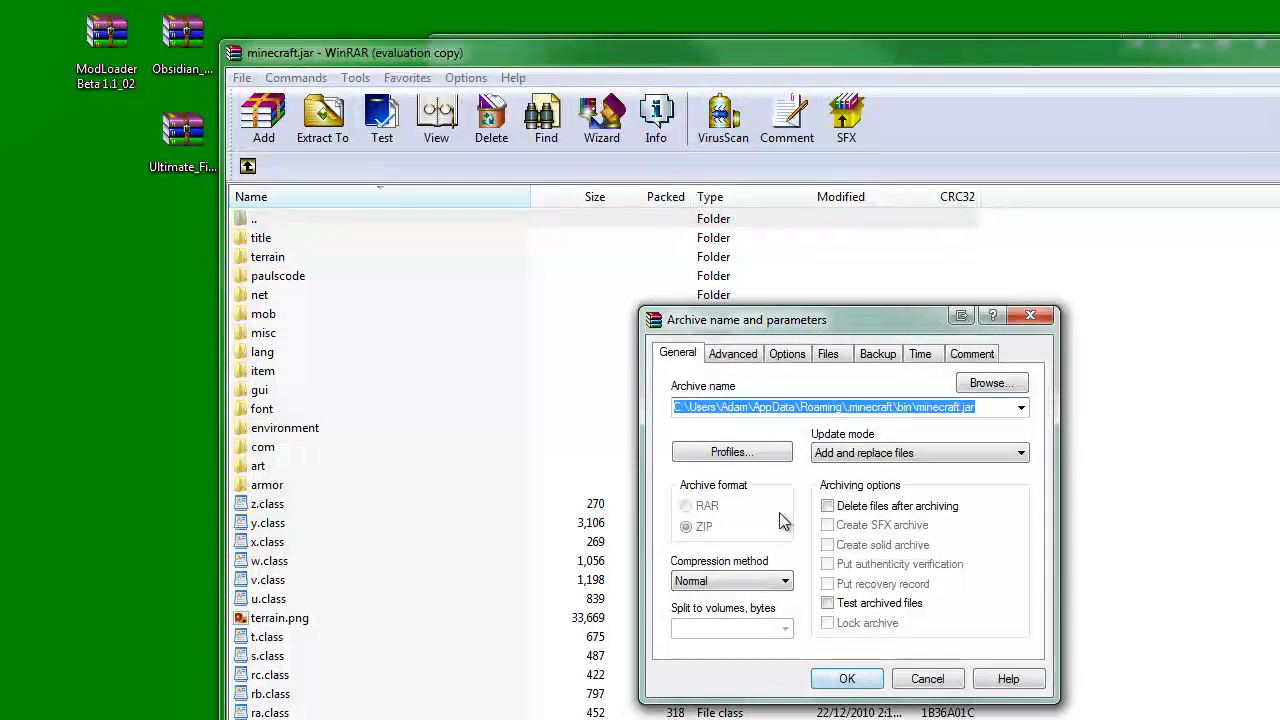
left_click(847, 678)
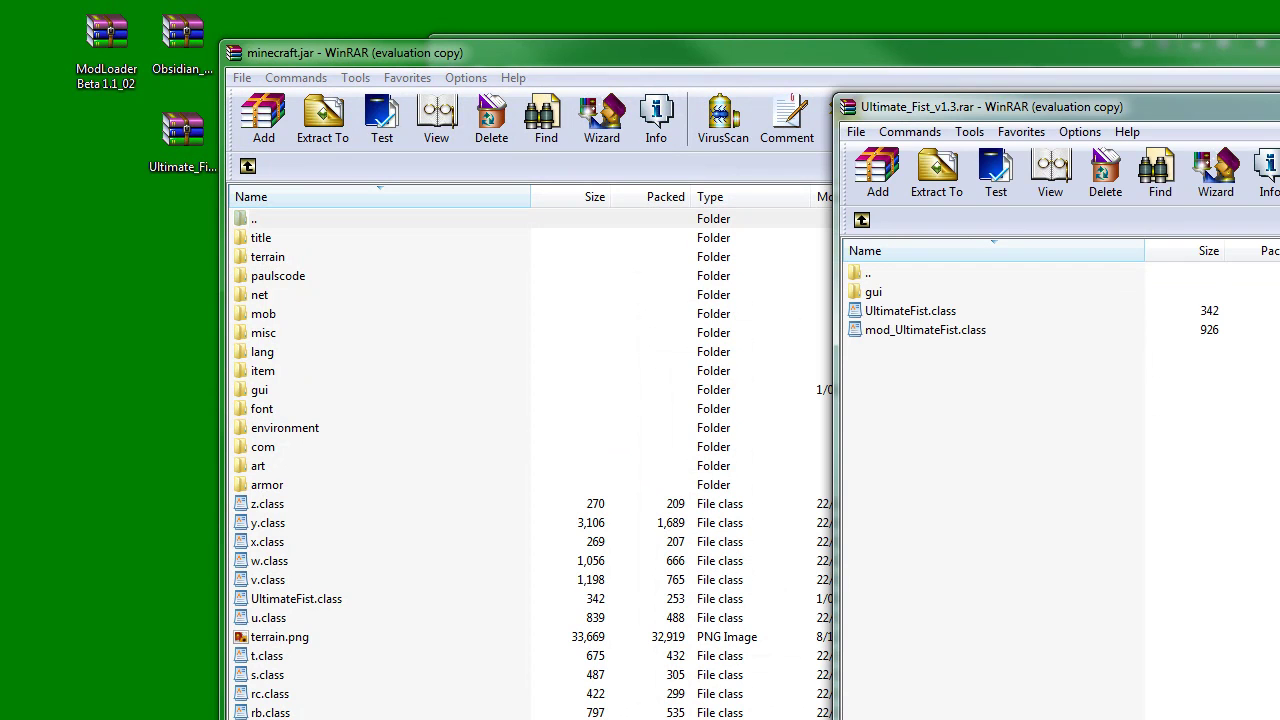
key("Escape")
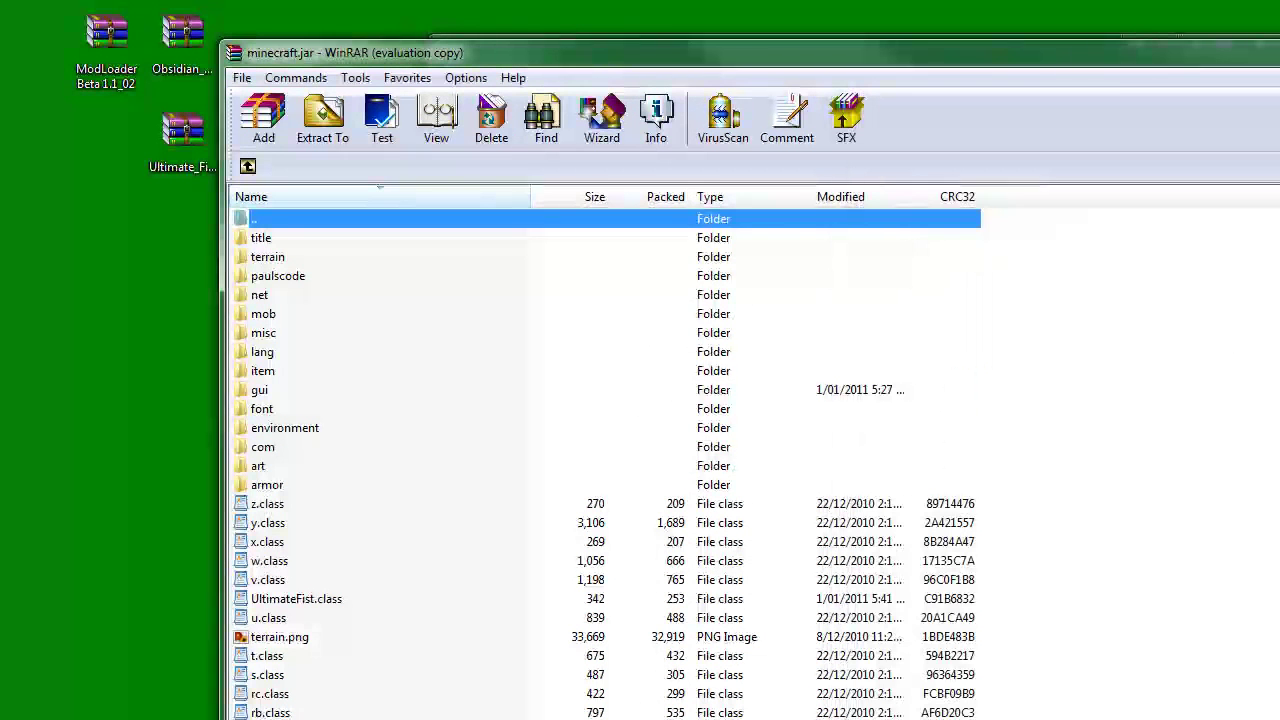
Open the Obsidian_Tools_v1.2 archive from the desktop and place its window beside the minecraft.jar file list
left_click(158, 38)
double_click(158, 38)
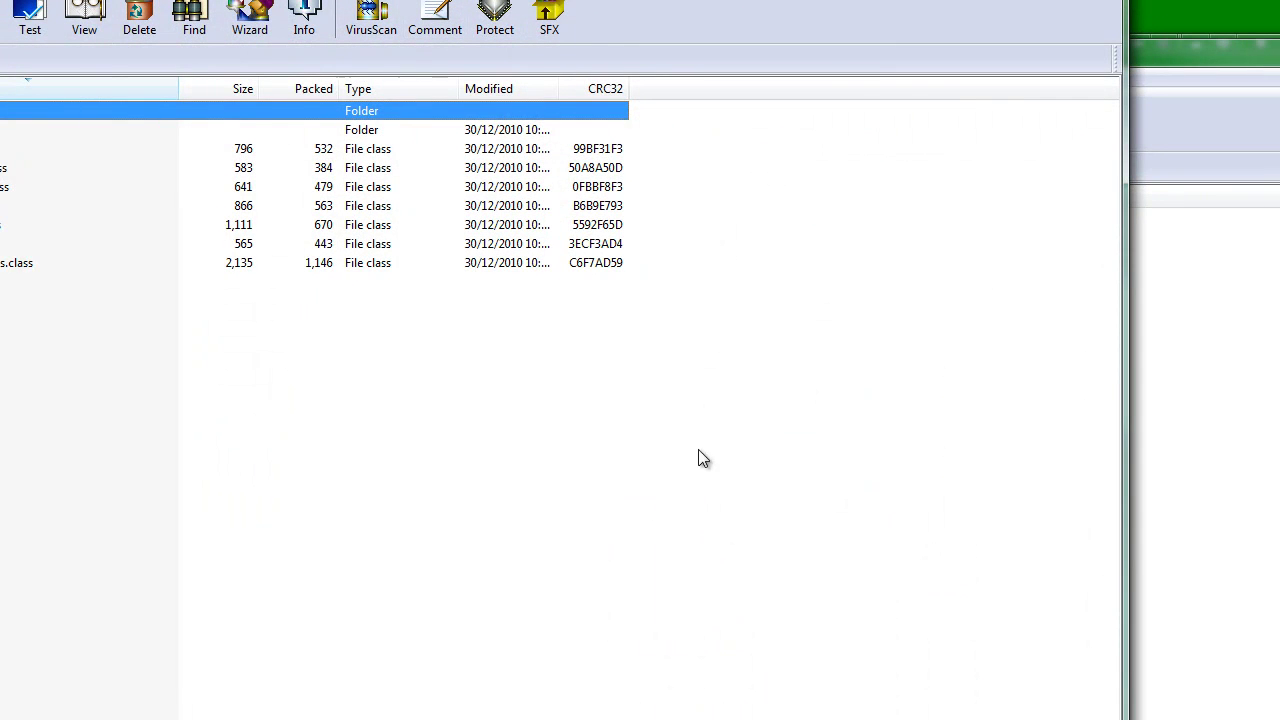
left_click(628, 410)
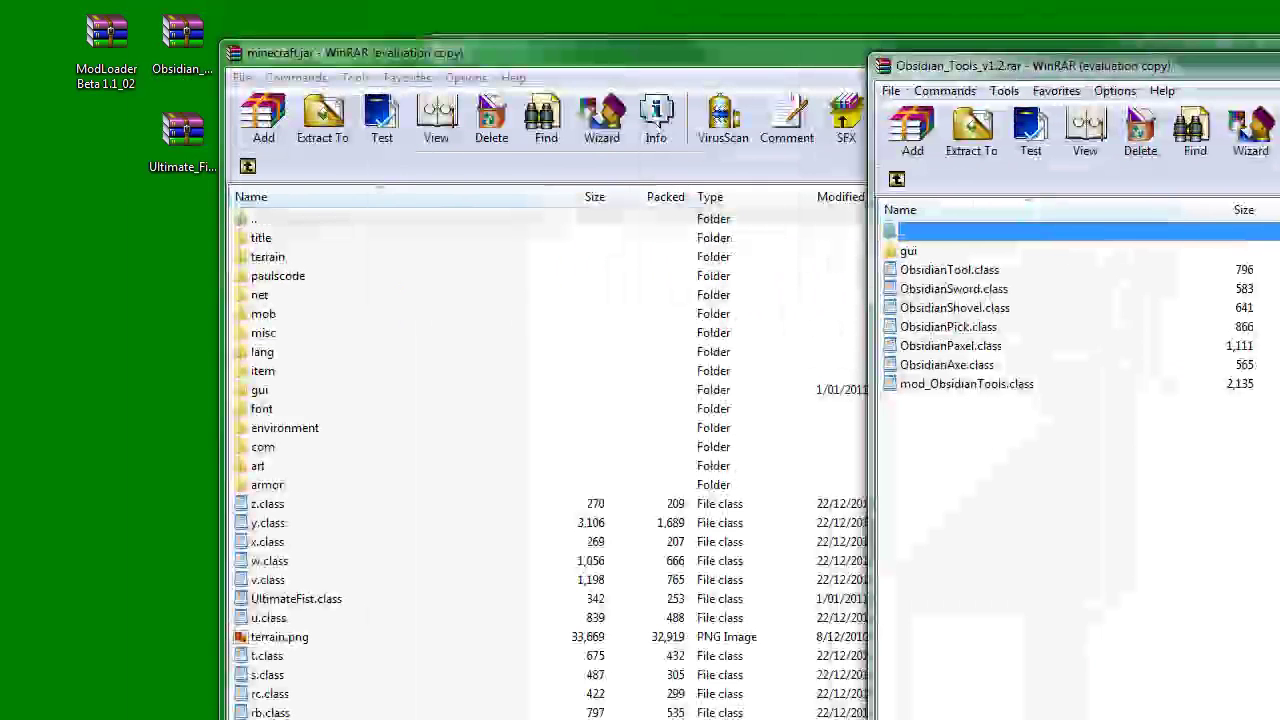
Add the Obsidian Tools gui folder and class files to minecraft.jar in Add and replace files mode, and close the jar's window
left_click_drag(949, 550, 390, 697)
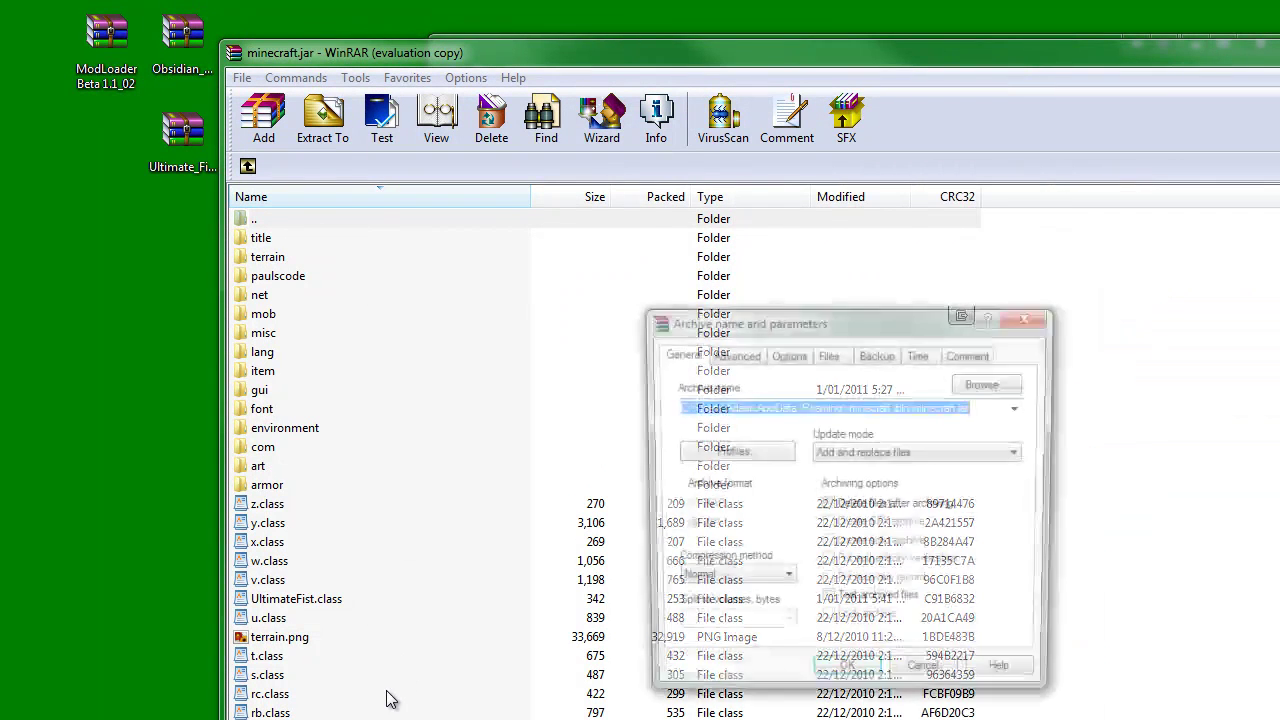
left_click(838, 677)
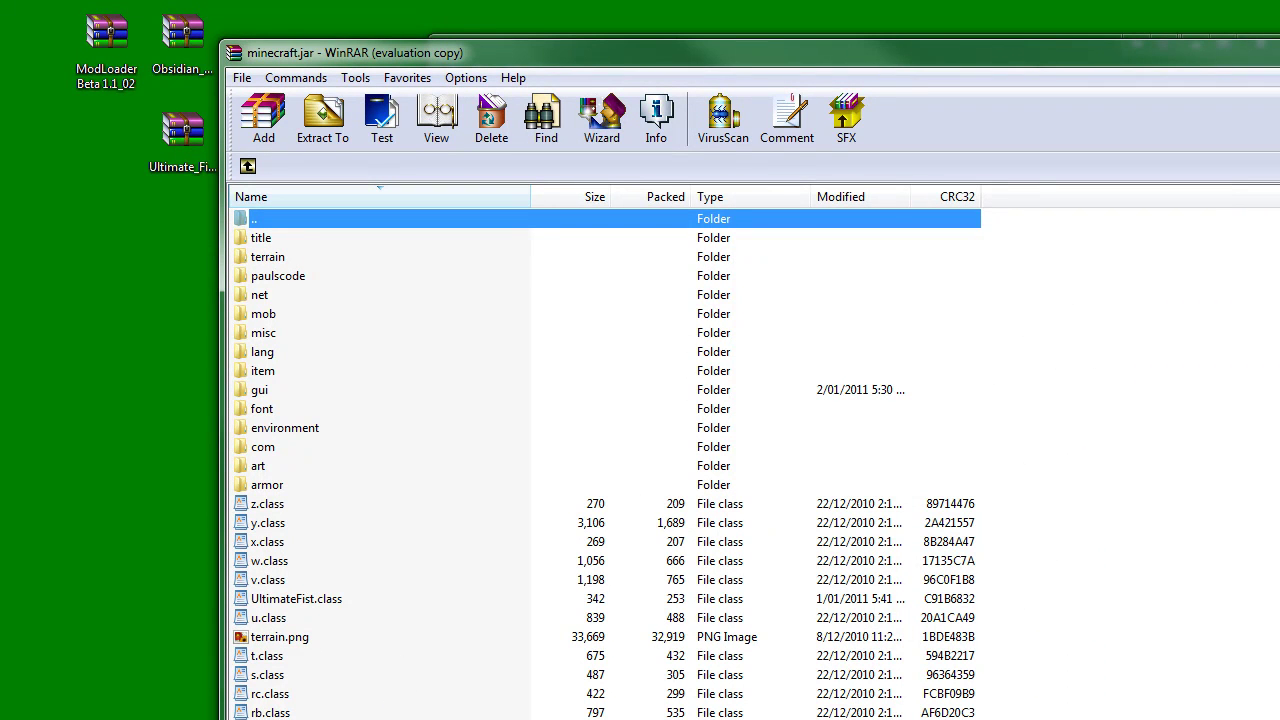
key("alt+F4")
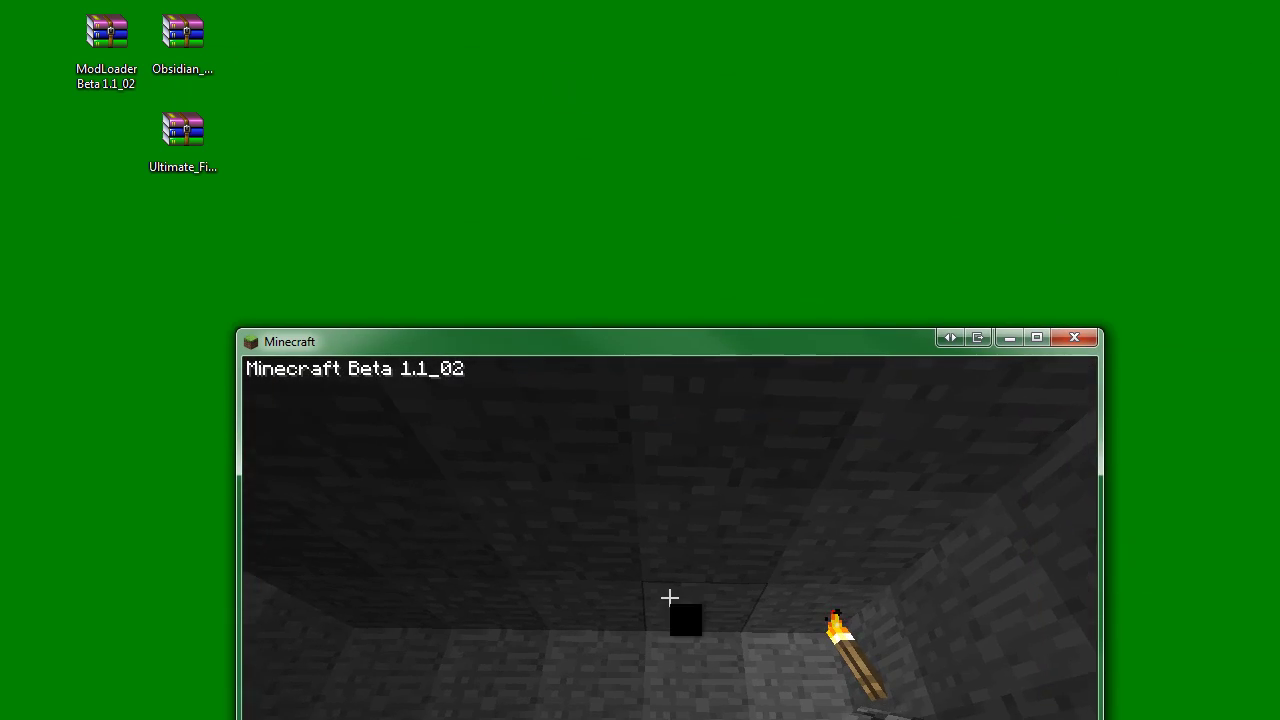
Pause the running Minecraft game, reposition its window so the whole view fits on the desktop, and return to the game
key("Escape")
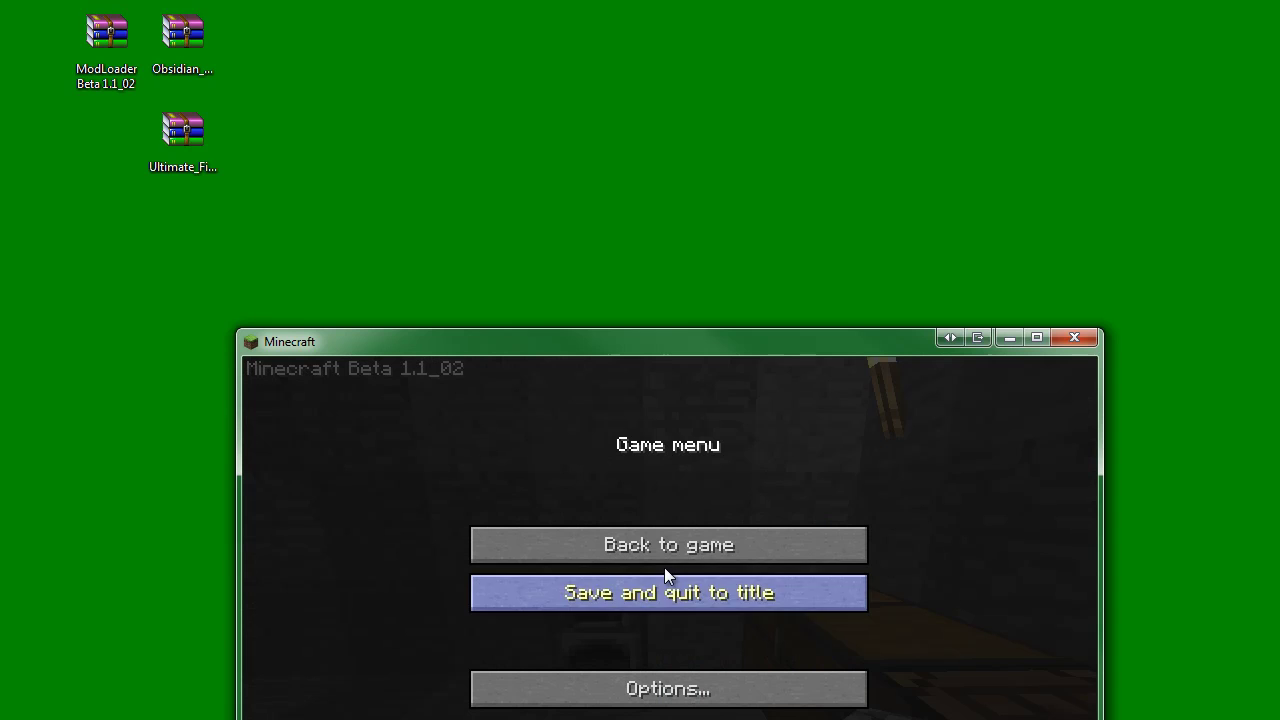
left_click_drag(710, 356, 695, 141)
left_click(675, 330)
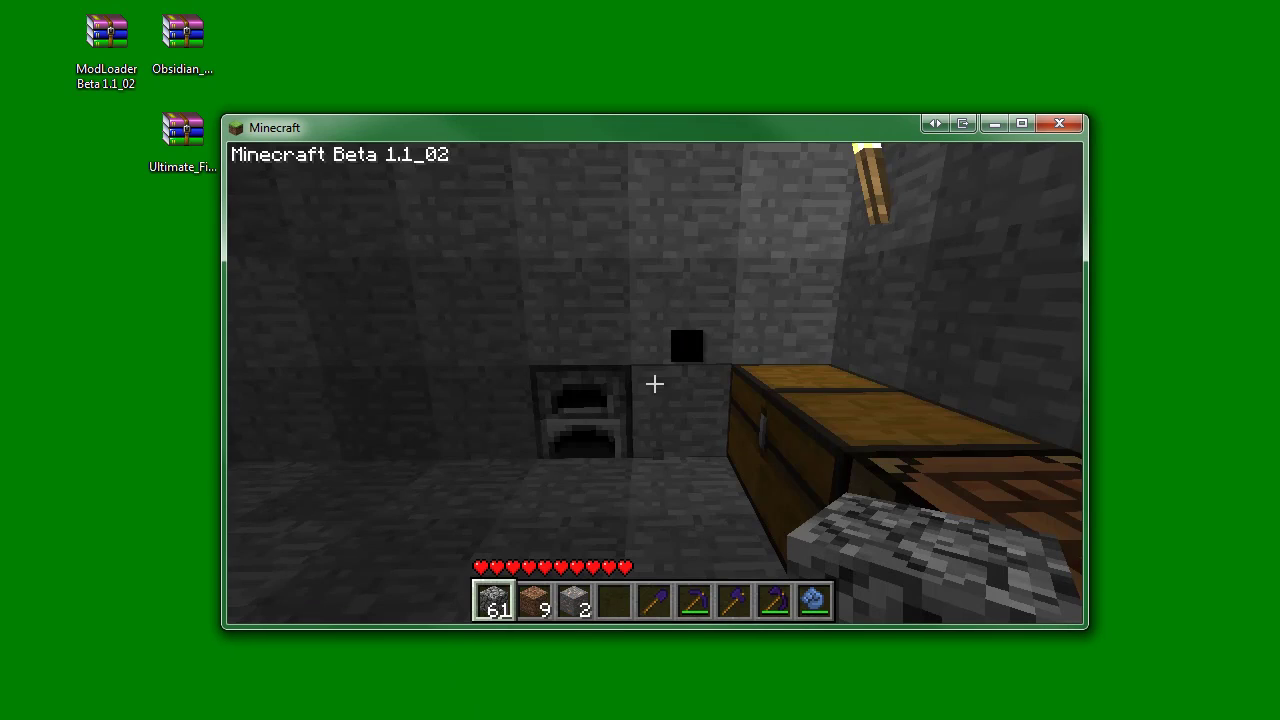
Mine a stone block with the obsidian tool in the eighth hotbar slot and equip the blue fist in the ninth slot
scroll(655, 383, "down", 4)
scroll(651, 383, "down", 3)
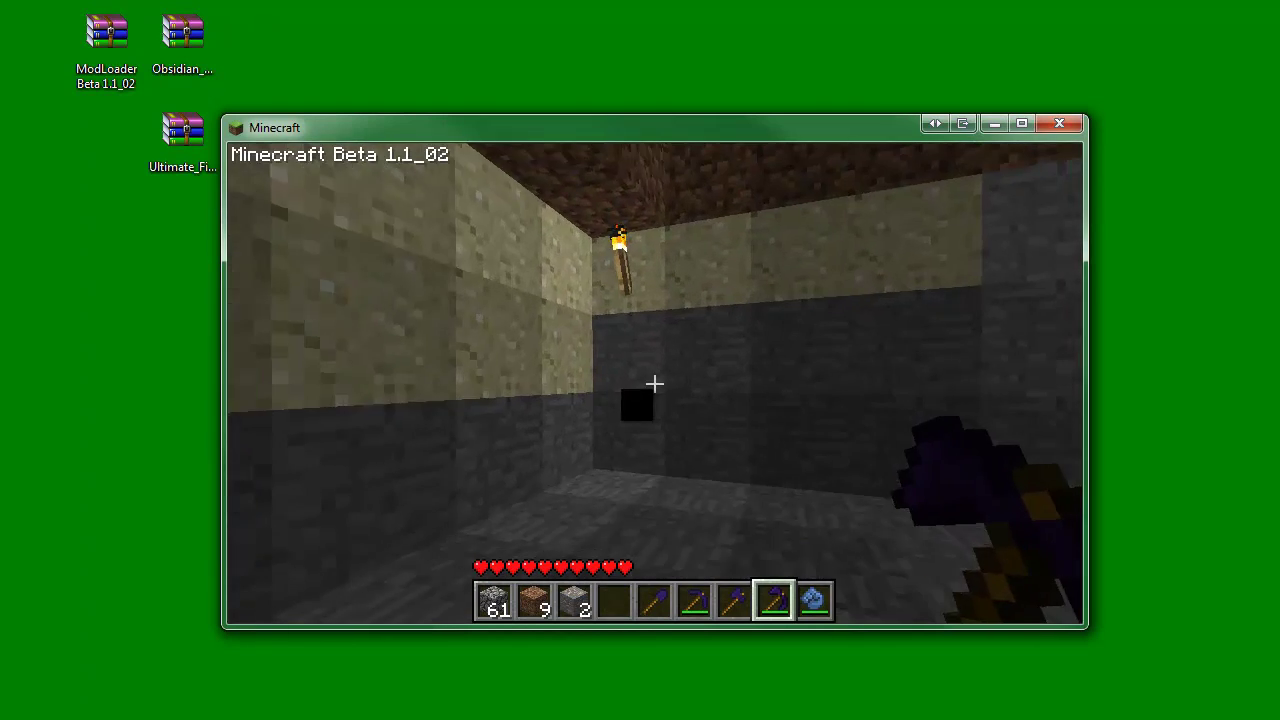
left_click_drag(655, 383, 651, 383)
scroll(651, 383, "down", 1)
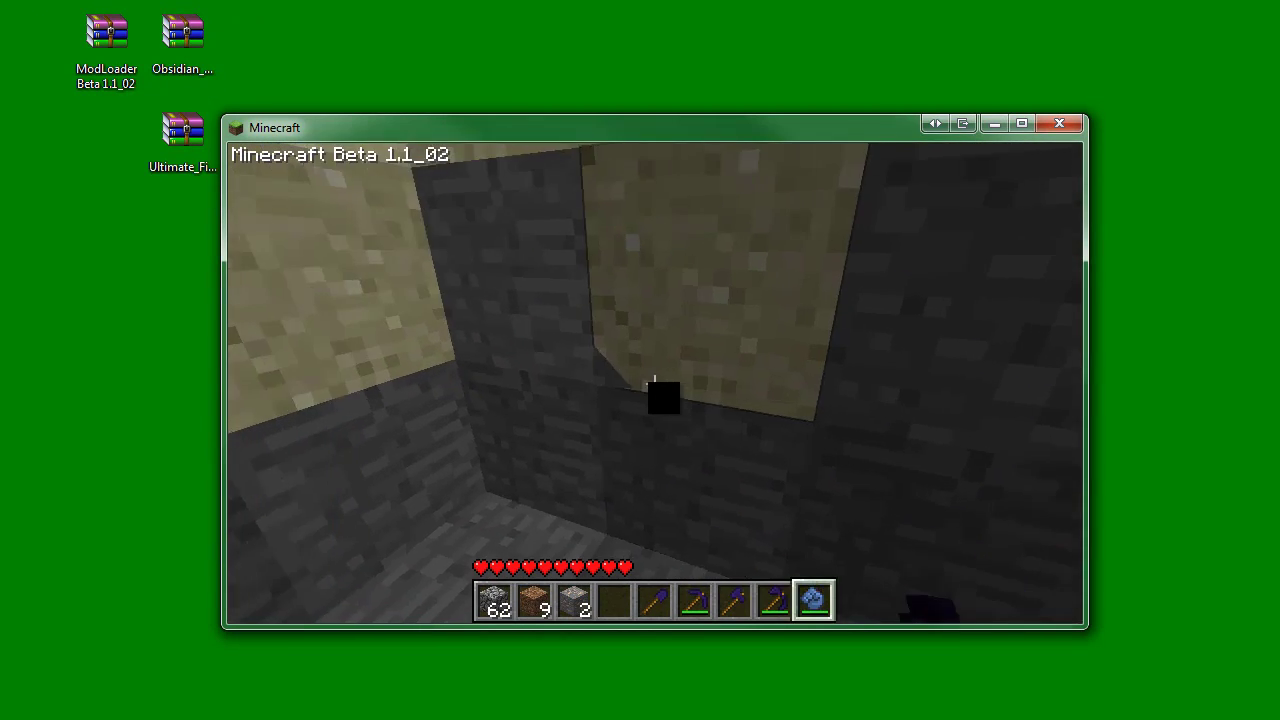
Walk out of the shelter and back inside with the blue fist equipped, and pause the game
key("w")
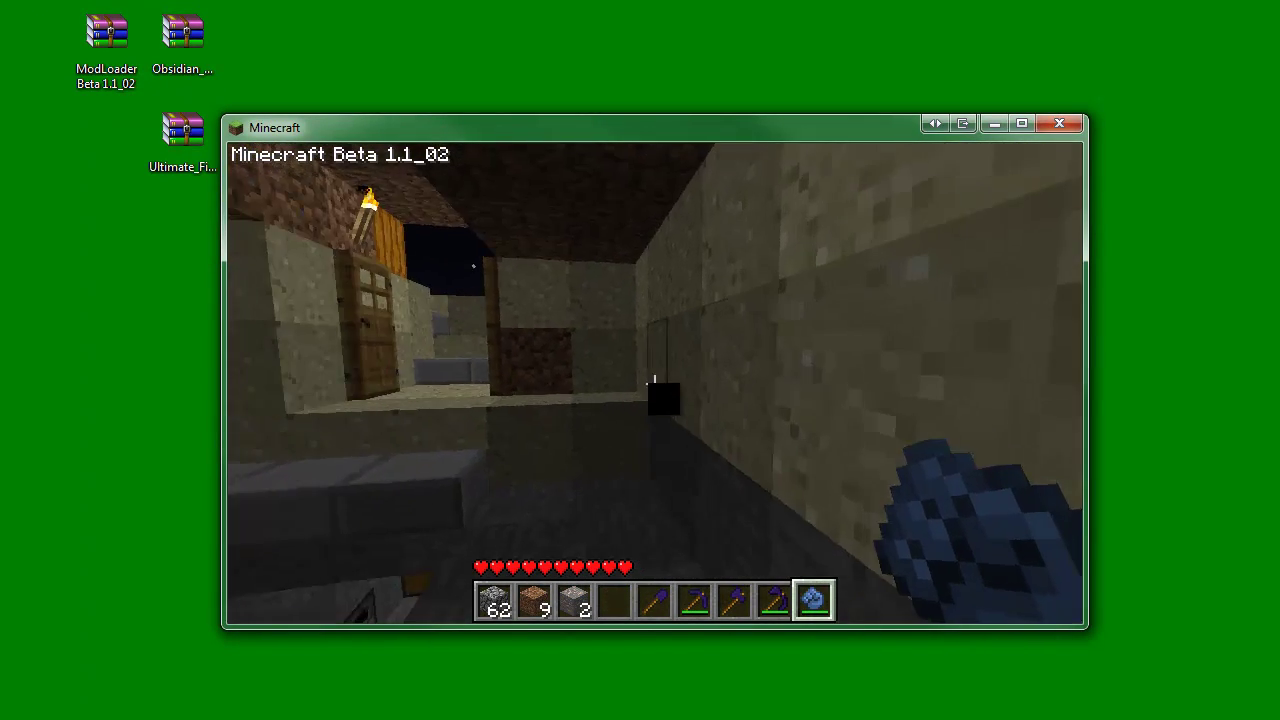
key("w")
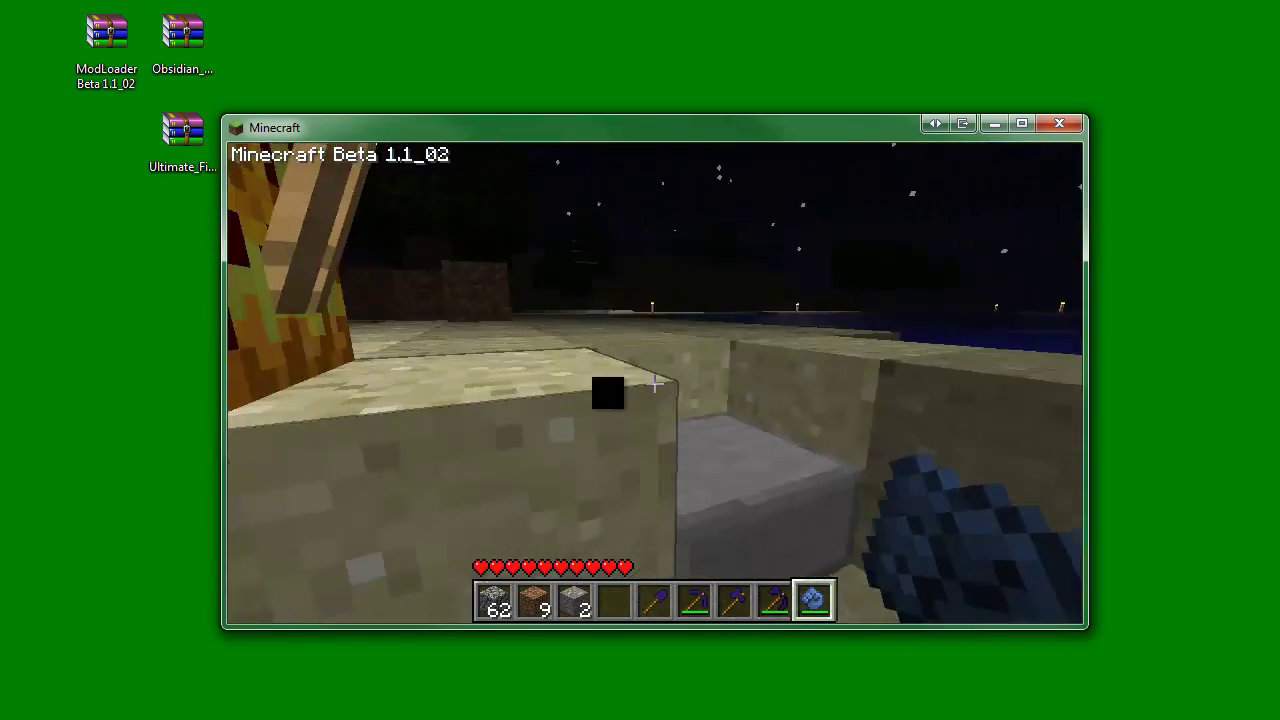
key("w")
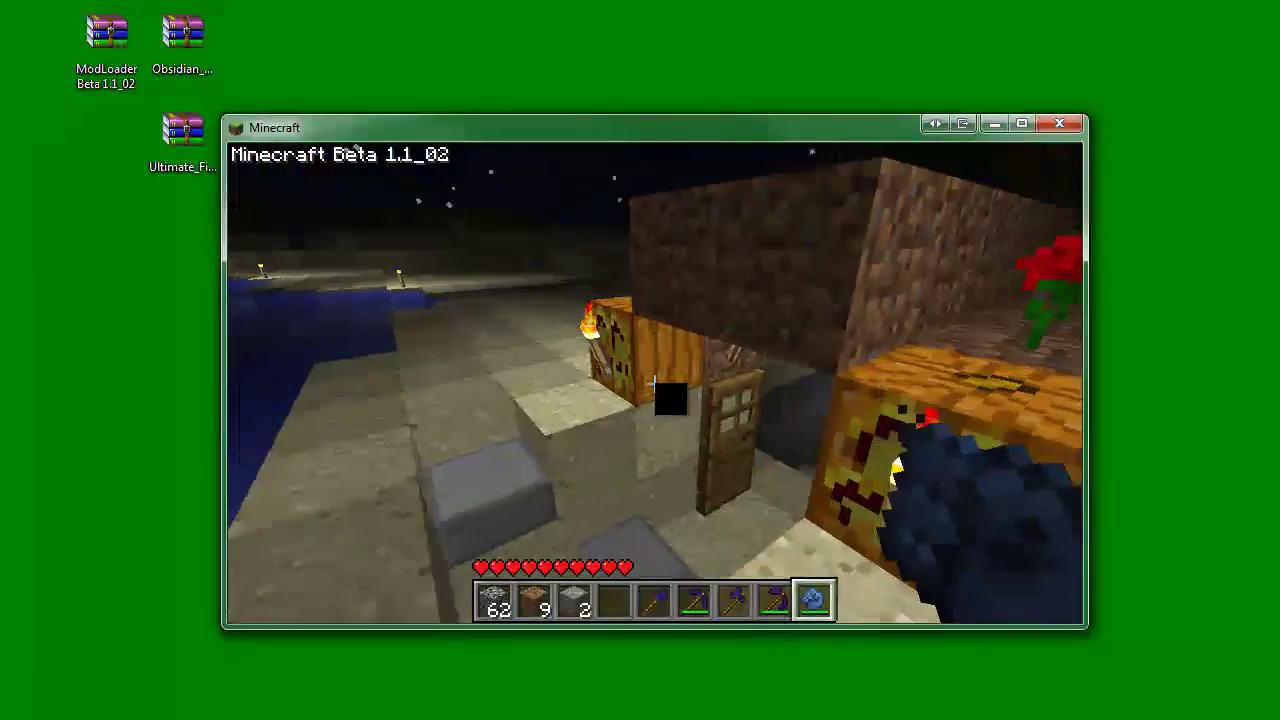
key("w")
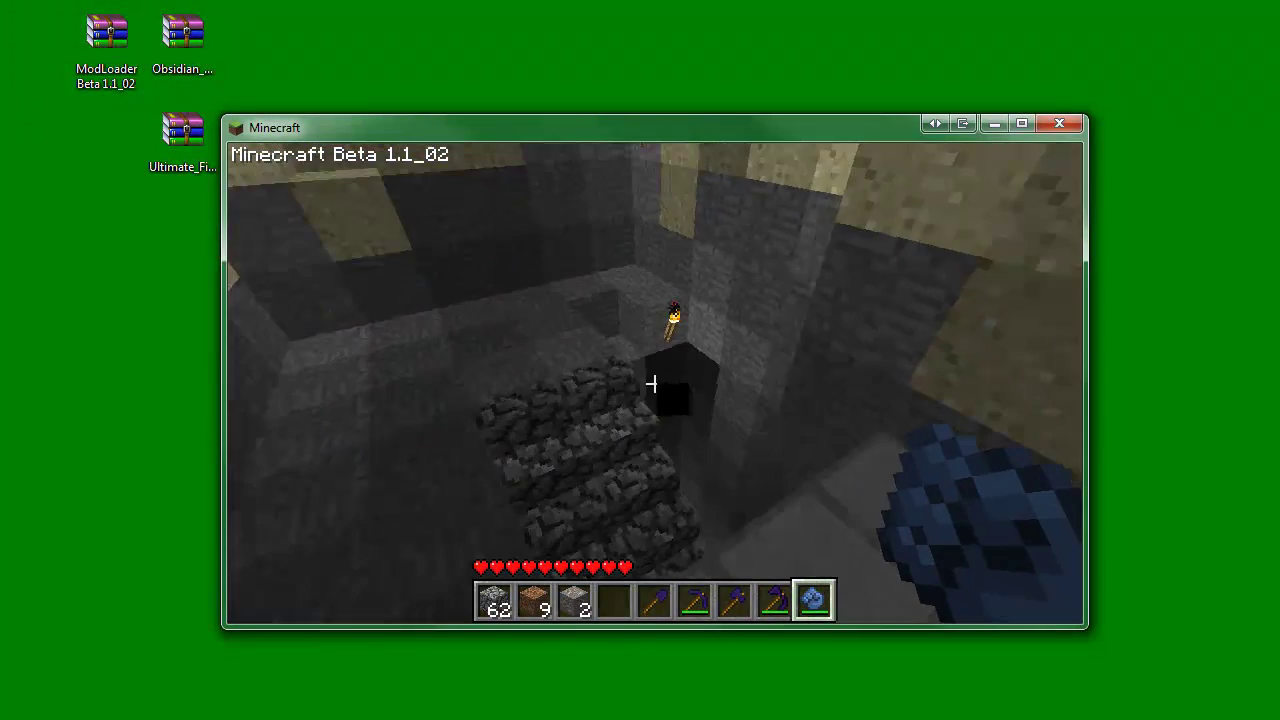
key("w")
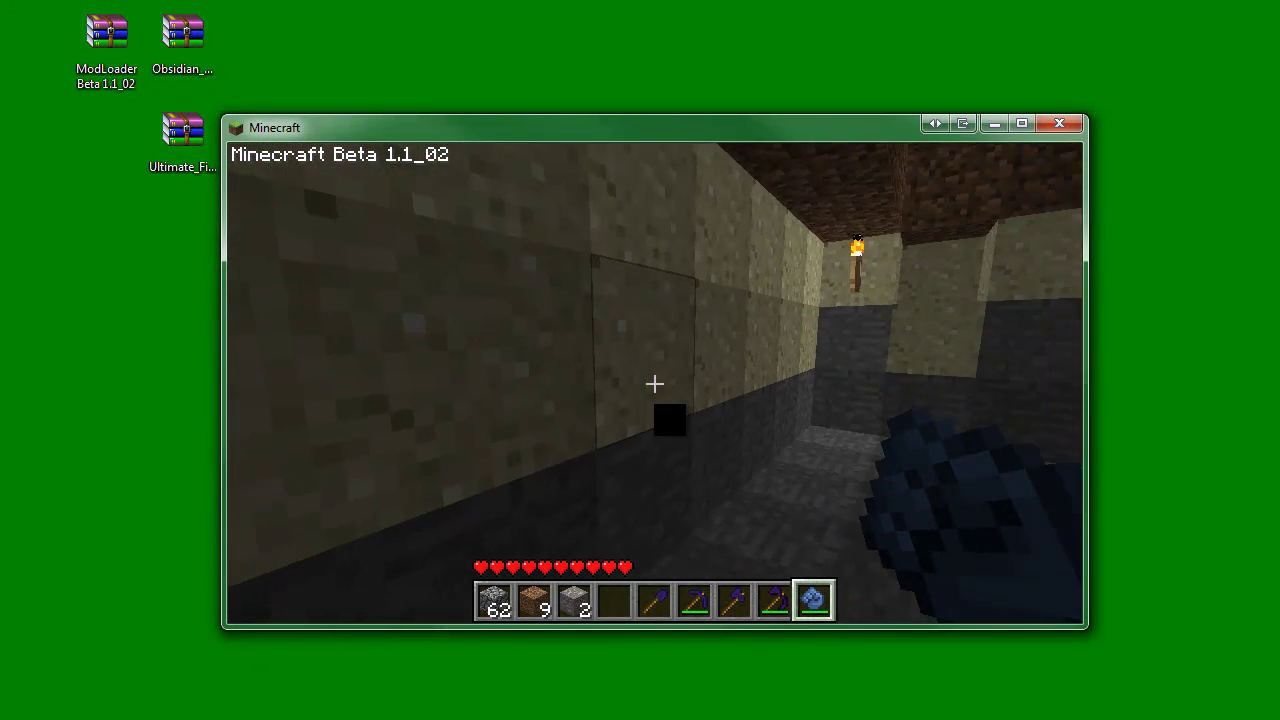
key("w")
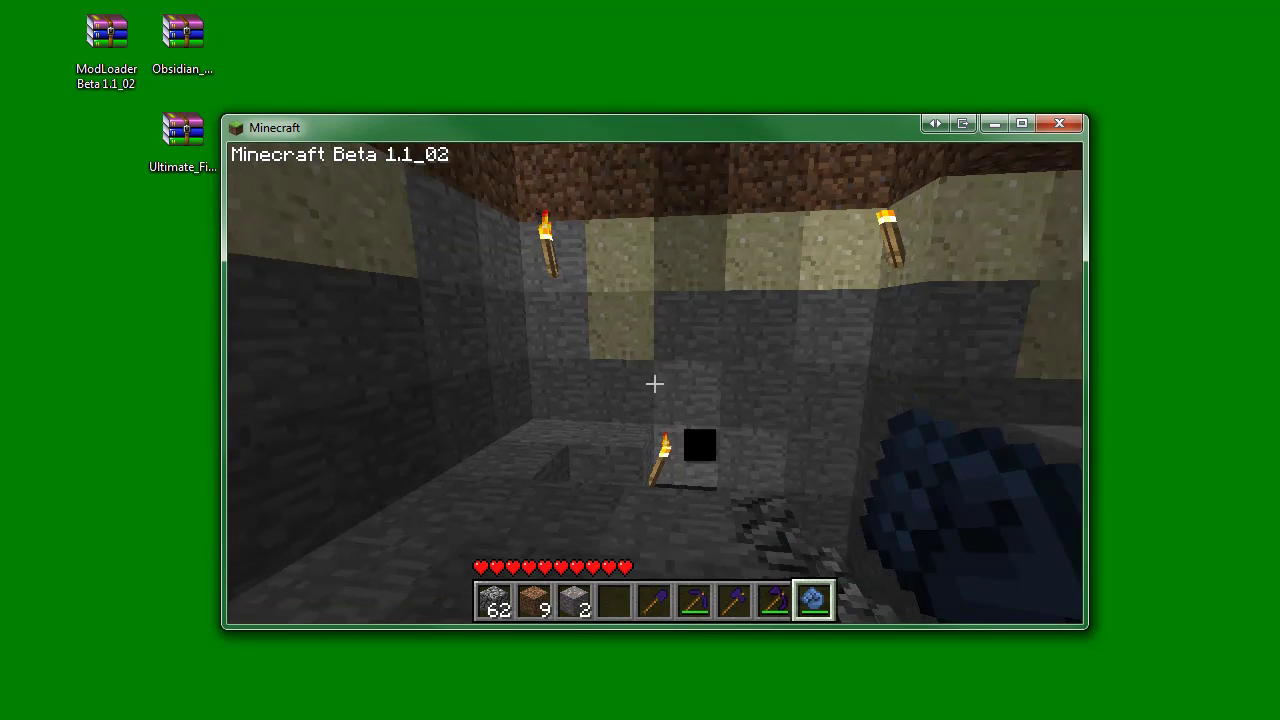
key("Escape")
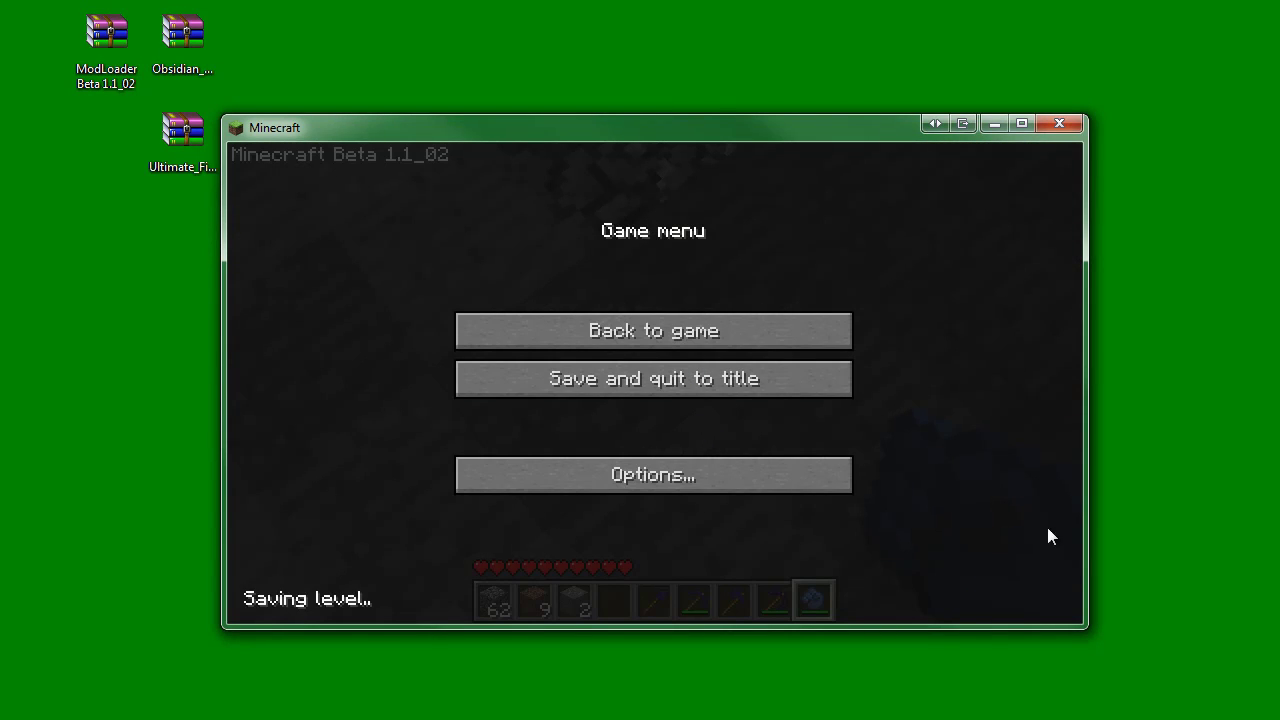